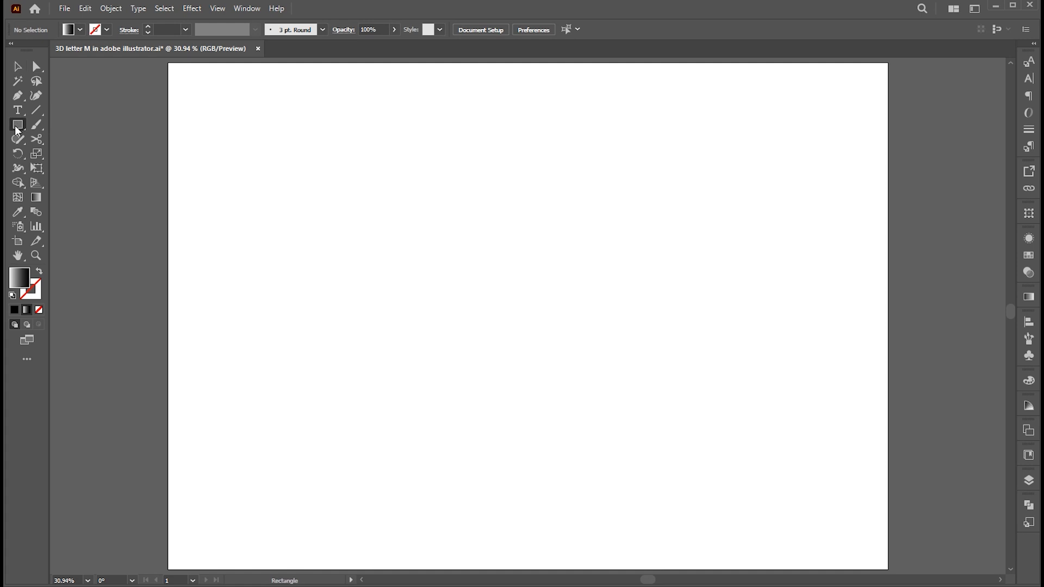
Draw a three-sided polygon in the upper middle of the artboard and give it a black stroke with no fill.
{"action": "left_click", "coordinate": [476, 267]}
{"action": "type", "text": "3"}
{"action": "key", "text": "Return"}
{"action": "key", "text": "v"}
{"action": "left_click_drag", "start_coordinate": [493, 279], "coordinate": [513, 304]}
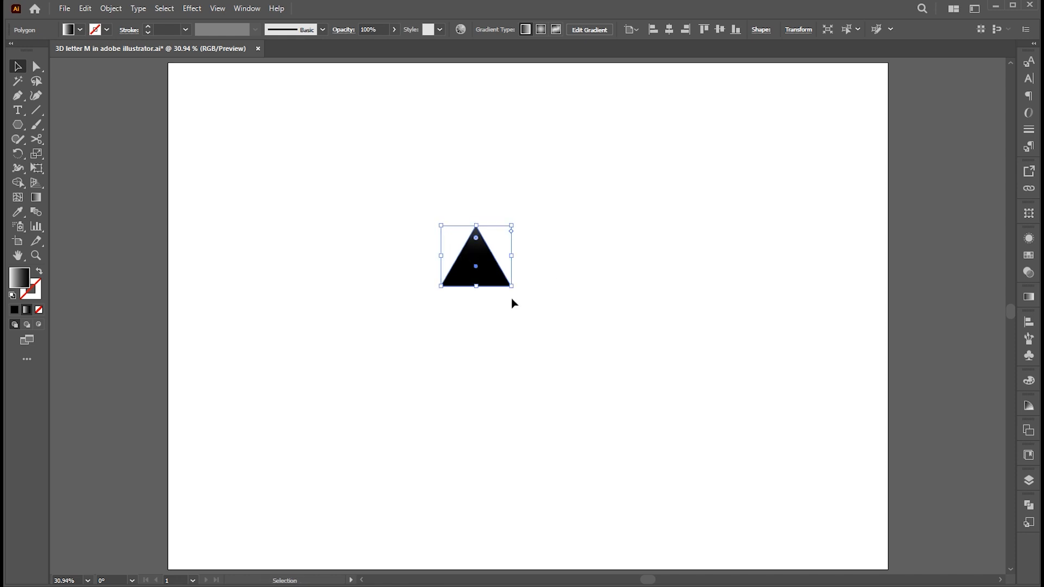
{"action": "left_click", "coordinate": [16, 310]}
{"action": "left_click", "coordinate": [39, 271]}
{"action": "left_click", "coordinate": [993, 376]}
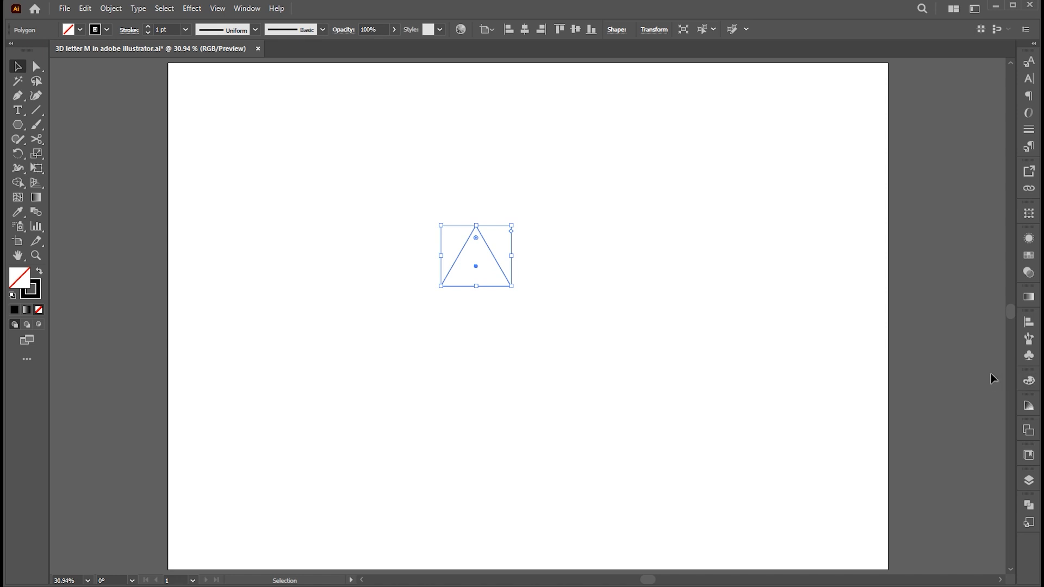
Duplicate the triangle straight below the original and reflect the copy across the horizontal axis.
{"action": "left_click_drag", "start_coordinate": [492, 253], "coordinate": [495, 338]}
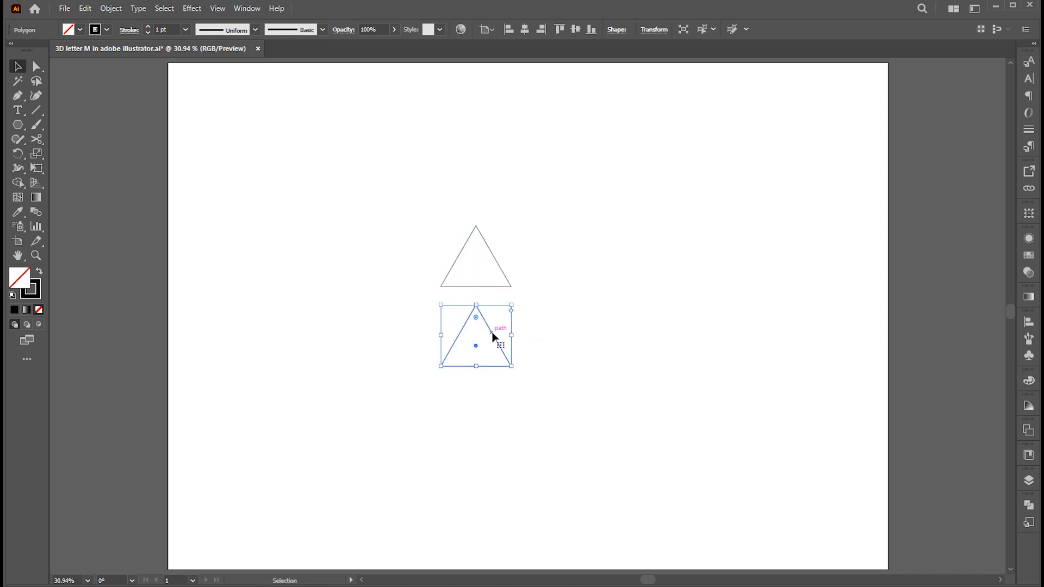
{"action": "left_click", "coordinate": [18, 153]}
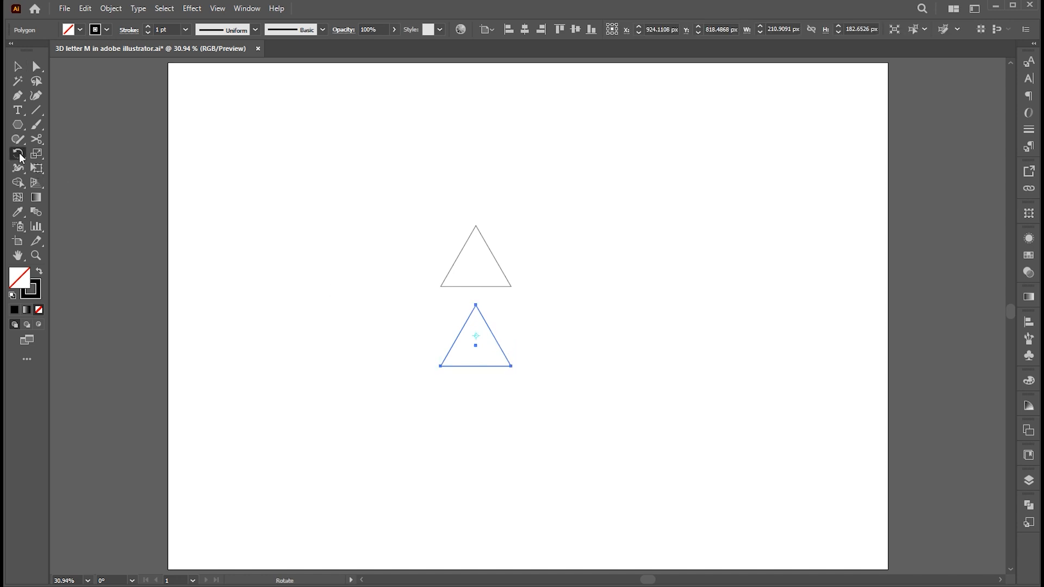
{"action": "left_click", "coordinate": [66, 169]}
{"action": "key", "text": "Return"}
{"action": "left_click", "coordinate": [517, 236]}
{"action": "left_click", "coordinate": [583, 378]}
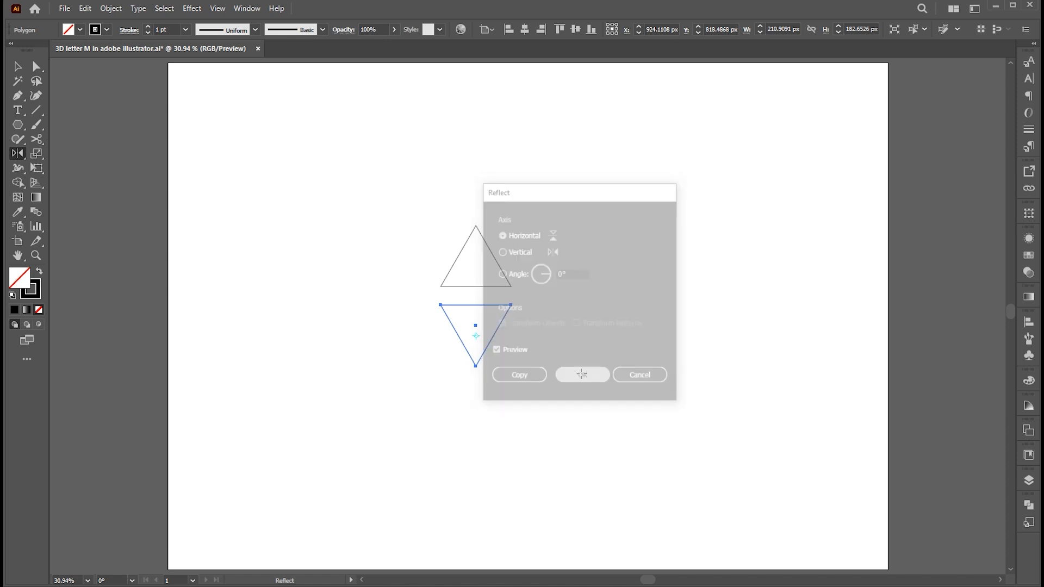
Move the flipped triangle up until its flat edge meets the base of the upper triangle.
{"action": "key", "text": "v"}
{"action": "left_click", "coordinate": [515, 340]}
{"action": "left_click_drag", "start_coordinate": [502, 334], "coordinate": [509, 296]}
Unite the two triangles into a single diamond with Pathfinder.
{"action": "left_click_drag", "start_coordinate": [575, 242], "coordinate": [432, 333]}
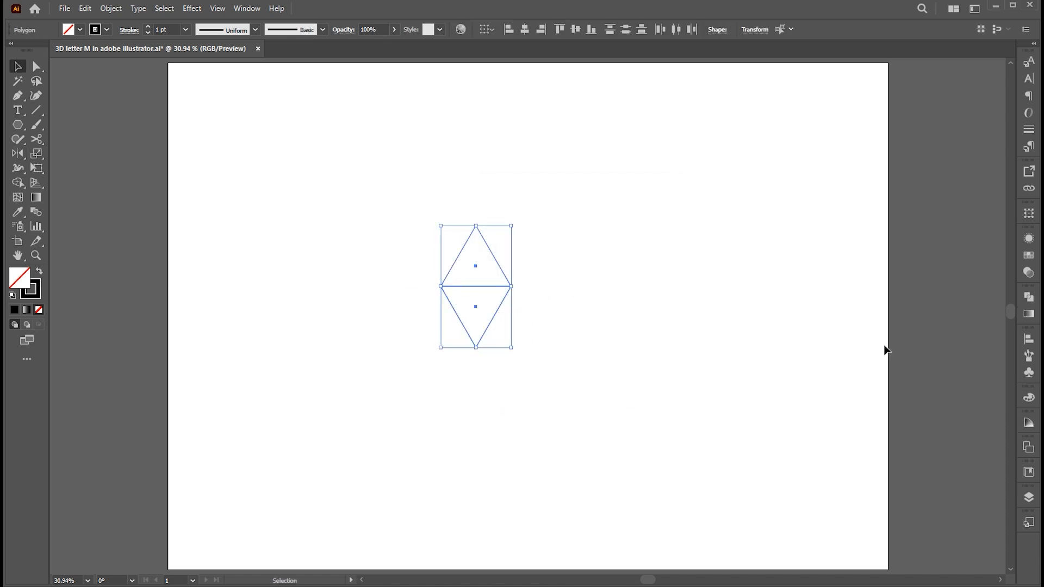
{"action": "left_click", "coordinate": [1027, 299]}
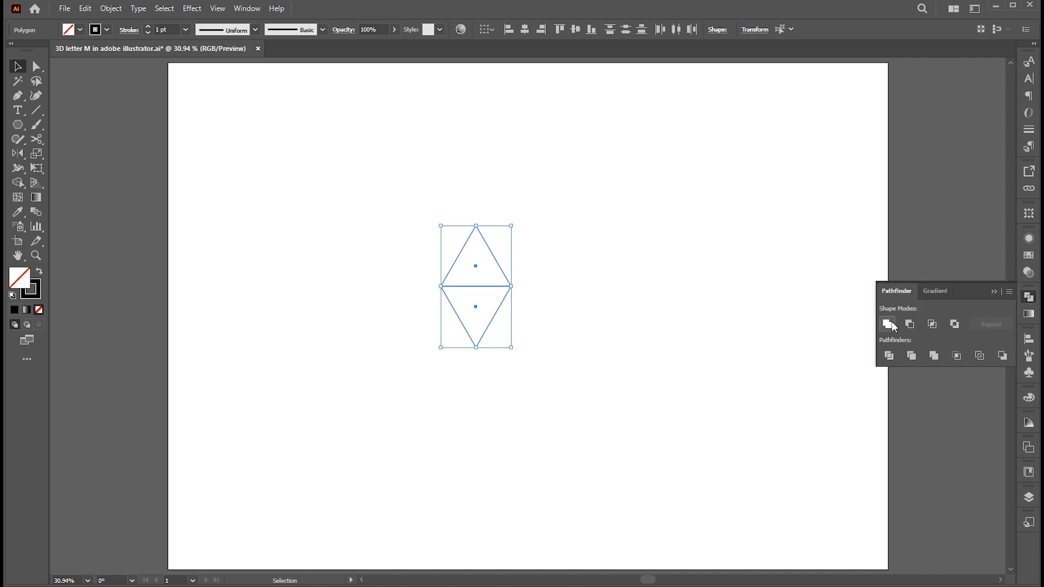
{"action": "left_click", "coordinate": [247, 9]}
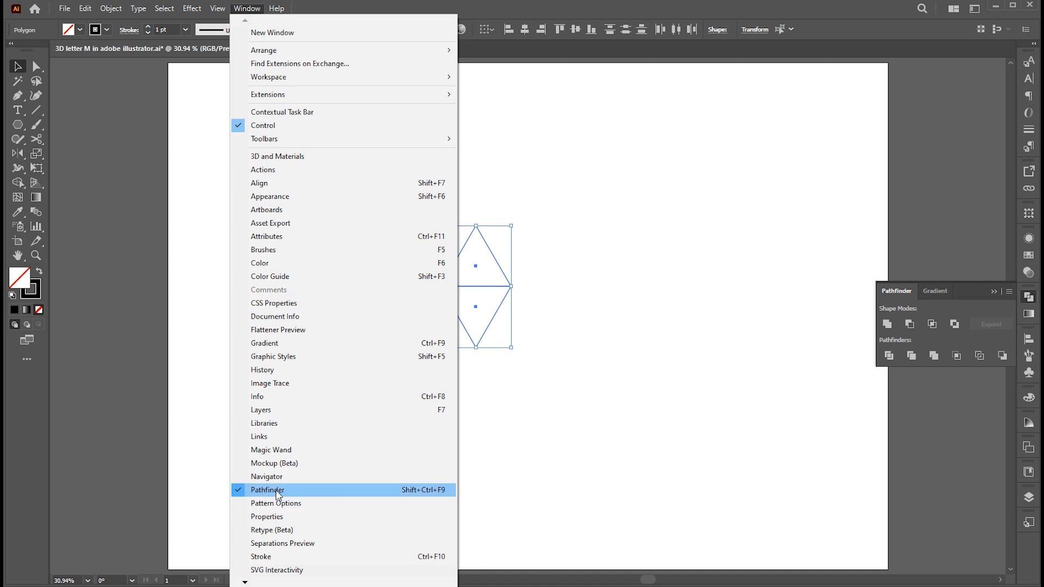
{"action": "left_click", "coordinate": [488, 295]}
{"action": "key", "text": "ctrl+a"}
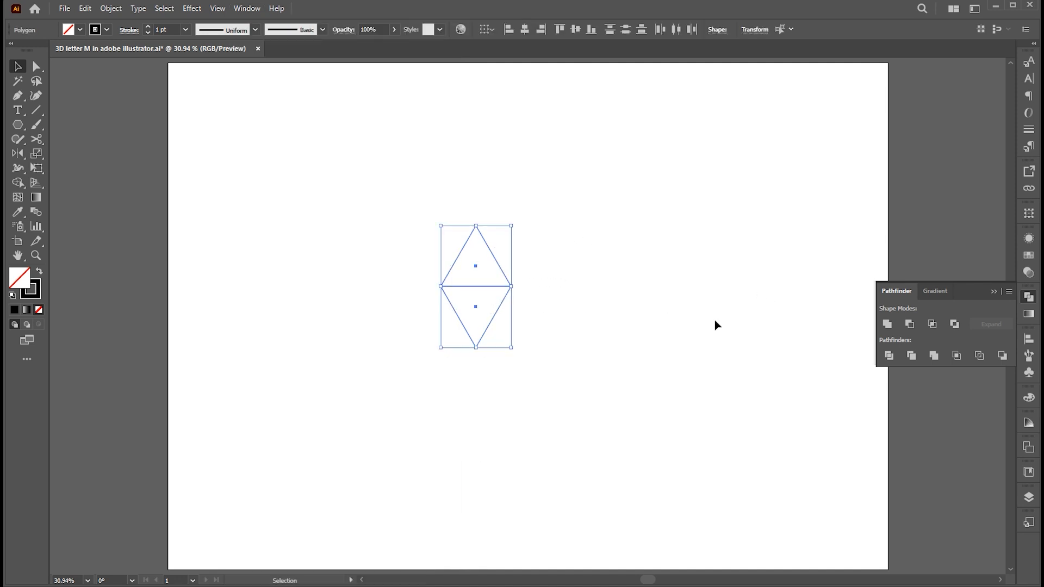
{"action": "left_click", "coordinate": [886, 325]}
{"action": "left_click", "coordinate": [654, 330]}
Scale the diamond down to roughly half its size and place it in the lower left of the artboard.
{"action": "left_click_drag", "start_coordinate": [511, 287], "coordinate": [286, 405]}
{"action": "left_click_drag", "start_coordinate": [300, 335], "coordinate": [278, 387]}
{"action": "left_click", "coordinate": [269, 433]}
Duplicate the diamond sideways so the corners touch, and repeat the copy to form a row of ten diamonds.
{"action": "left_click_drag", "start_coordinate": [267, 428], "coordinate": [307, 429]}
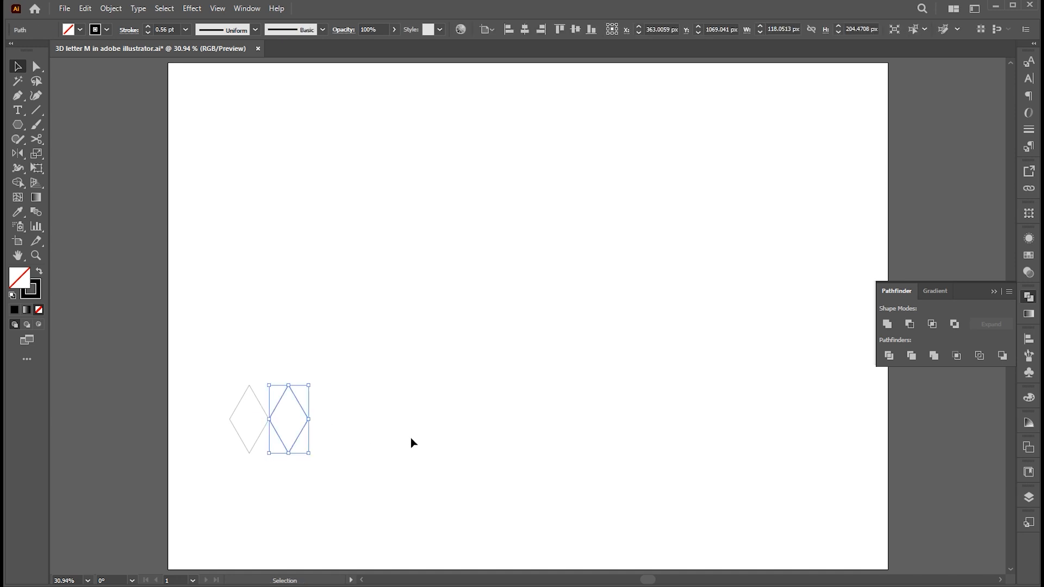
{"action": "key", "text": "a"}
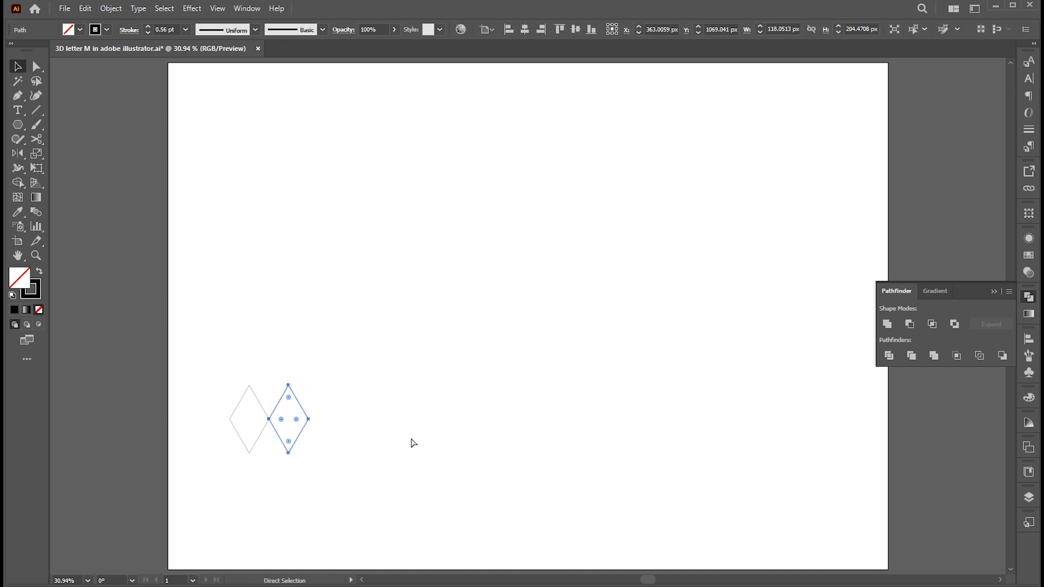
{"action": "key", "text": "ctrl+d"}
{"action": "key", "text": "ctrl+d"}
{"action": "key", "text": "ctrl+d"}
{"action": "key", "text": "ctrl+d"}
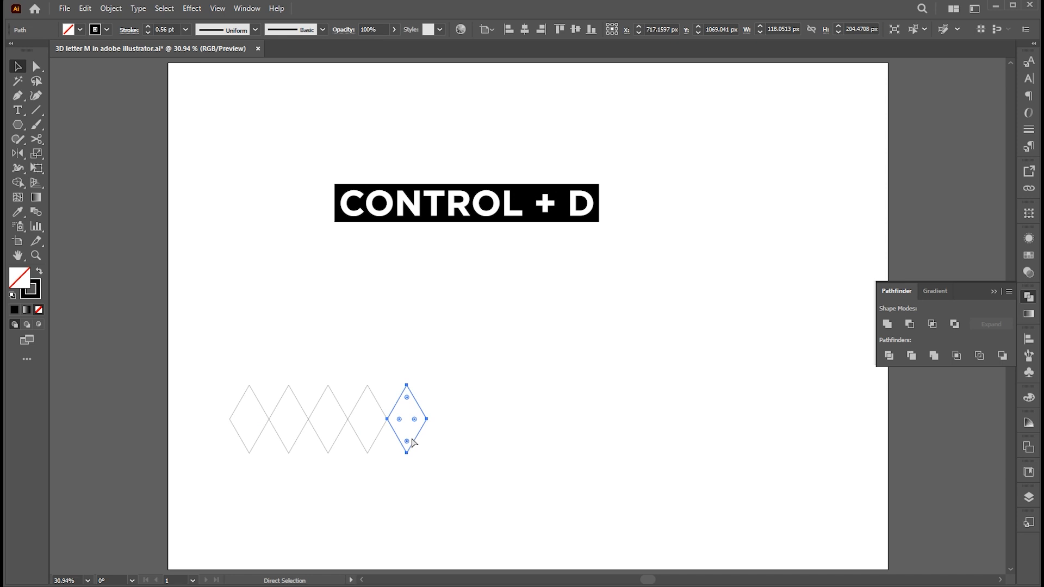
{"action": "key", "text": "ctrl+d"}
{"action": "key", "text": "ctrl+d"}
{"action": "key", "text": "ctrl+d"}
{"action": "key", "text": "ctrl+d"}
Move the diamond row to the lower centre of the artboard and duplicate it half a diamond up and to the right so the rows interlock.
{"action": "key", "text": "v"}
{"action": "key", "text": "ctrl+a"}
{"action": "left_click_drag", "start_coordinate": [457, 432], "coordinate": [523, 487]}
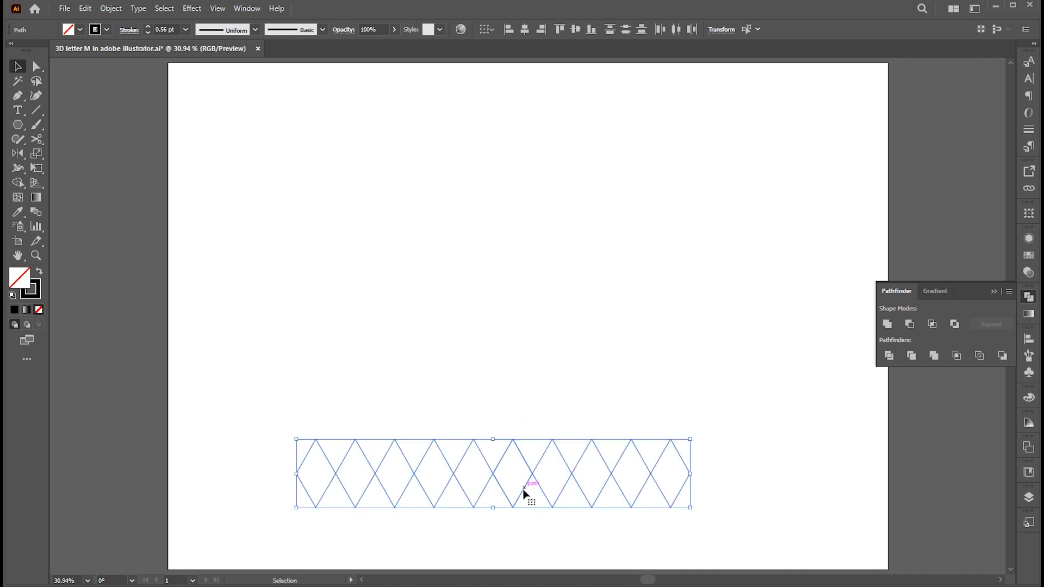
{"action": "left_click_drag", "start_coordinate": [523, 494], "coordinate": [545, 462]}
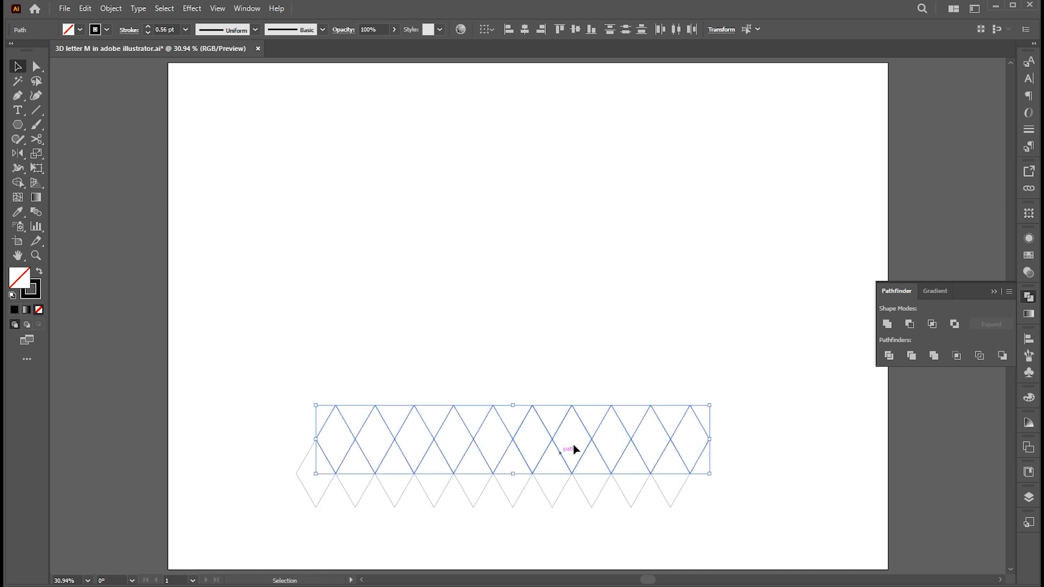
{"action": "left_click", "coordinate": [595, 343]}
Duplicate the two interlocking rows 204.47 px straight up and repeat the copy until five row pairs form a diamond grid.
{"action": "left_click_drag", "start_coordinate": [754, 341], "coordinate": [299, 523]}
{"action": "left_click_drag", "start_coordinate": [363, 496], "coordinate": [370, 430]}
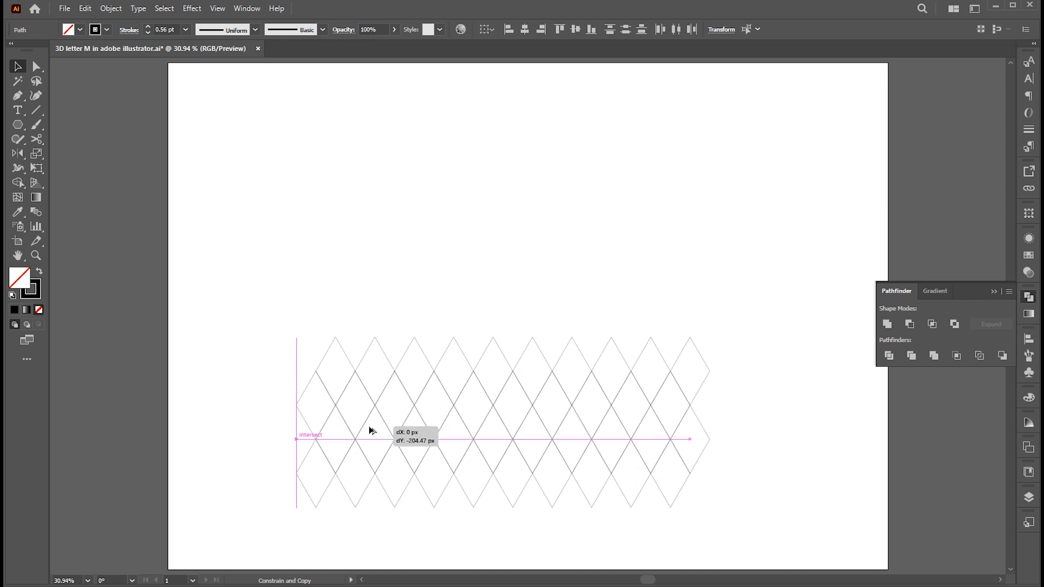
{"action": "left_click_drag", "start_coordinate": [370, 430], "coordinate": [370, 430]}
{"action": "key", "text": "ctrl+d"}
{"action": "key", "text": "ctrl+d"}
{"action": "key", "text": "ctrl+d"}
{"action": "key", "text": "ctrl+d"}
{"action": "key", "text": "v"}
{"action": "left_click", "coordinate": [755, 165]}
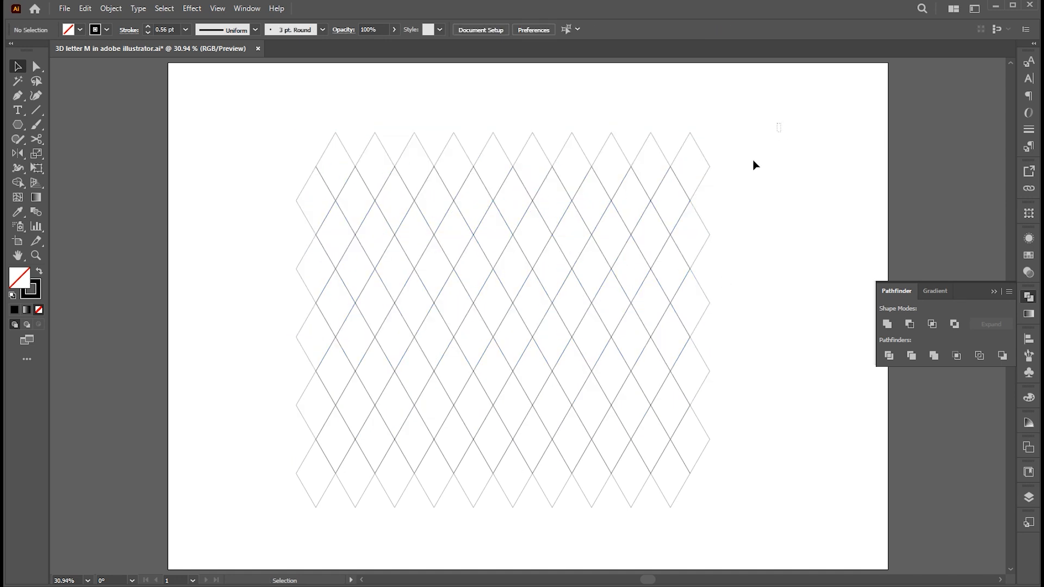
{"action": "left_click_drag", "start_coordinate": [781, 123], "coordinate": [264, 527]}
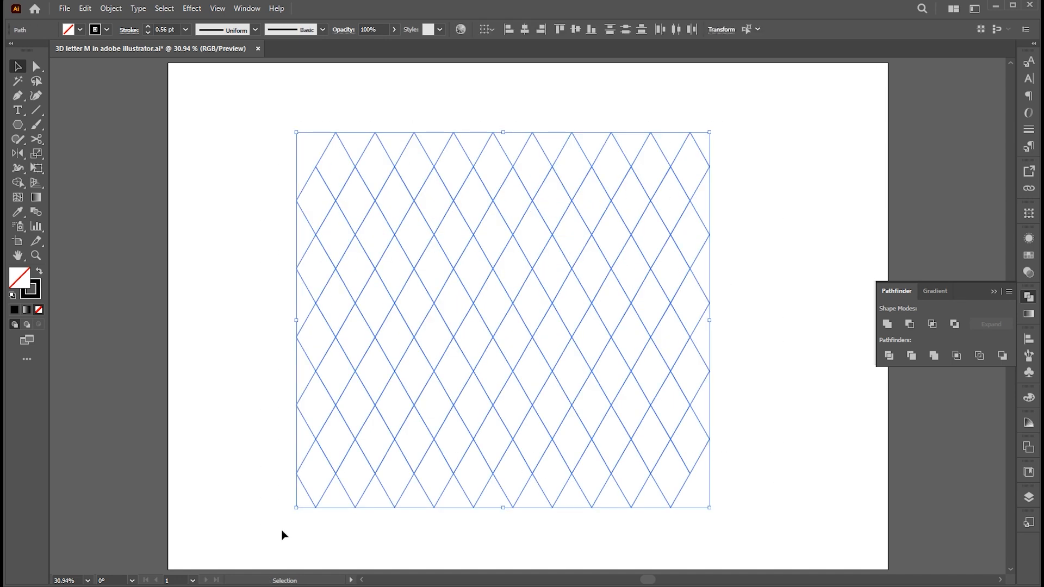
{"action": "left_click", "coordinate": [270, 505]}
Draw a horizontal line through the grid's upper intersections and duplicate it down one row at a time to split all diamonds into triangles.
{"action": "left_click", "coordinate": [36, 110]}
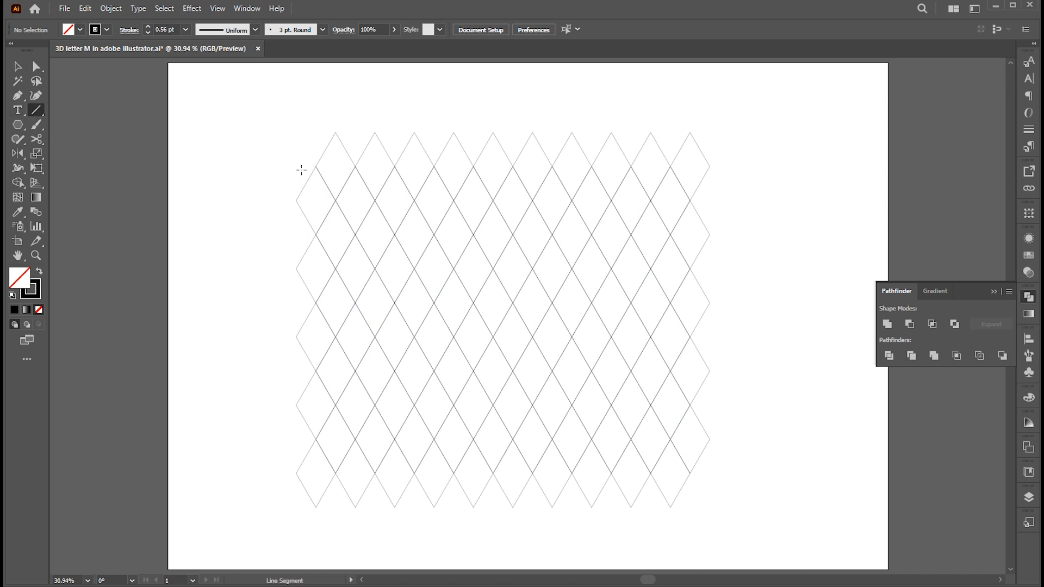
{"action": "left_click_drag", "start_coordinate": [278, 166], "coordinate": [729, 205]}
{"action": "key", "text": "v"}
{"action": "key", "text": "ctrl+d"}
{"action": "key", "text": "ctrl+d"}
{"action": "key", "text": "ctrl+d"}
{"action": "key", "text": "ctrl+d"}
{"action": "key", "text": "ctrl+d"}
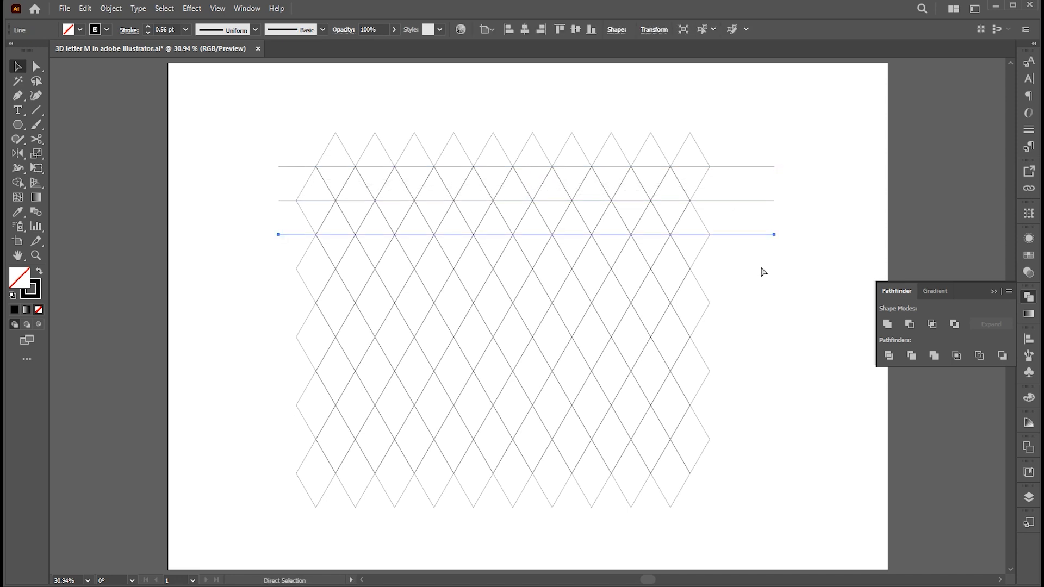
{"action": "key", "text": "ctrl+d"}
{"action": "key", "text": "ctrl+d"}
{"action": "key", "text": "ctrl+d"}
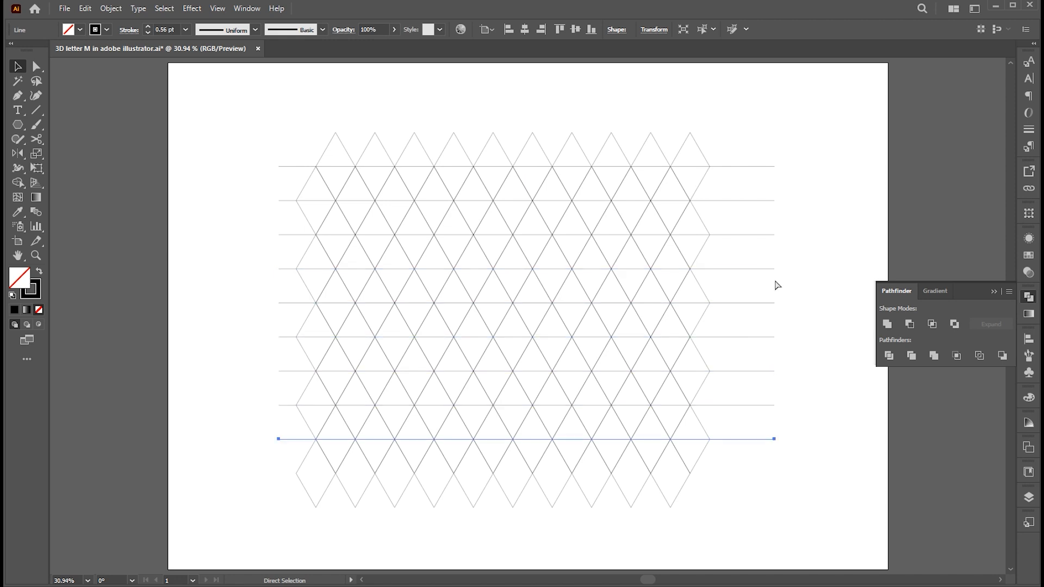
{"action": "left_click", "coordinate": [805, 313]}
Select the whole grid and, using Shape Builder with a white-to-black gradient fill, merge cells into the faces of the M's left leg.
{"action": "left_click_drag", "start_coordinate": [818, 126], "coordinate": [273, 532]}
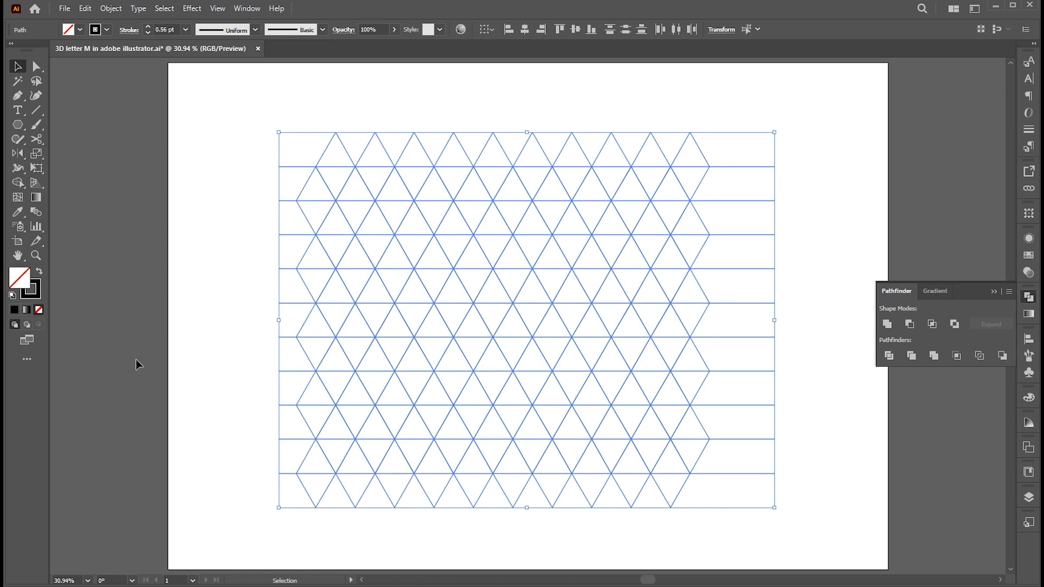
{"action": "left_click", "coordinate": [17, 183]}
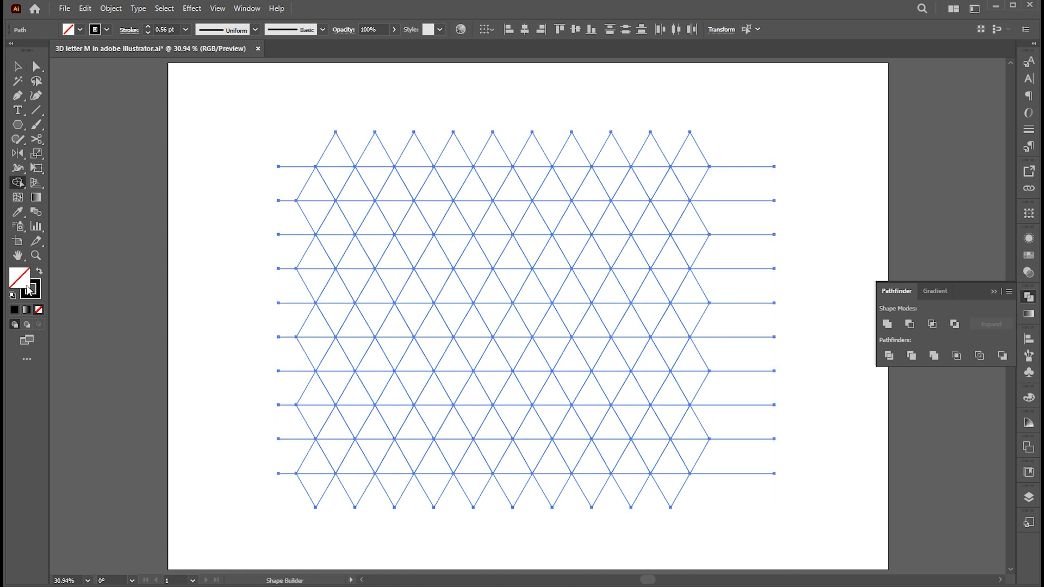
{"action": "key", "text": "period"}
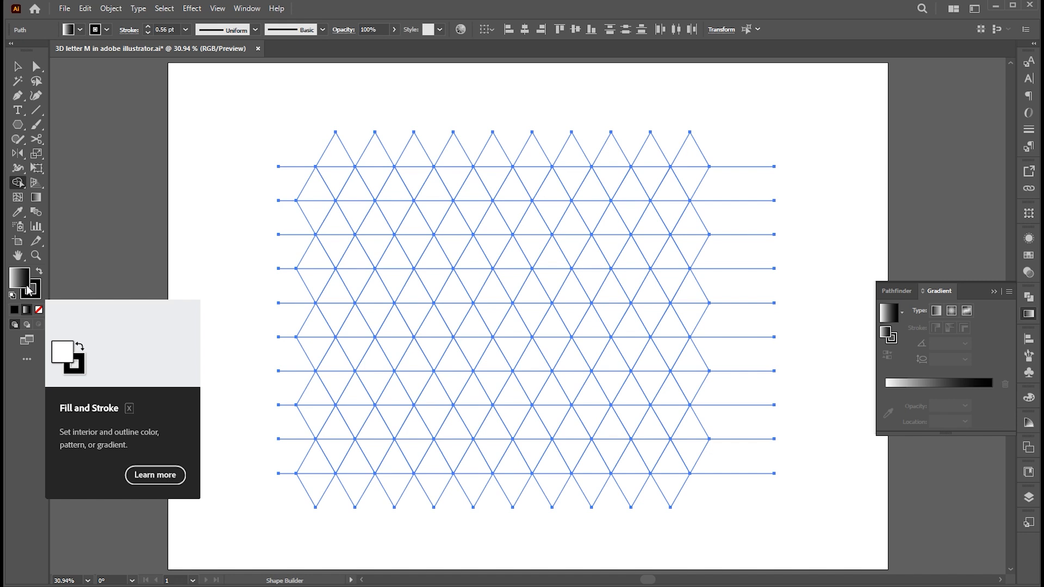
{"action": "mouse_move", "coordinate": [365, 428]}
{"action": "left_mouse_down"}
{"action": "mouse_move", "coordinate": [352, 418]}
{"action": "mouse_move", "coordinate": [363, 428]}
{"action": "mouse_move", "coordinate": [369, 385]}
{"action": "mouse_move", "coordinate": [426, 283]}
{"action": "mouse_move", "coordinate": [433, 289]}
{"action": "left_mouse_up"}
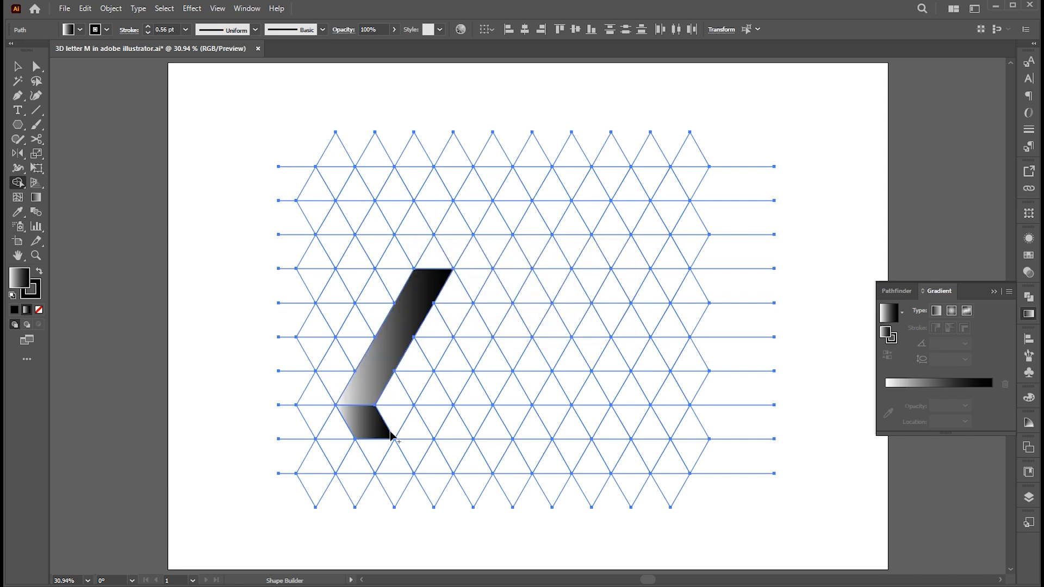
{"action": "mouse_move", "coordinate": [399, 410]}
{"action": "left_mouse_down"}
{"action": "mouse_move", "coordinate": [455, 298]}
{"action": "mouse_move", "coordinate": [476, 361]}
{"action": "left_mouse_up"}
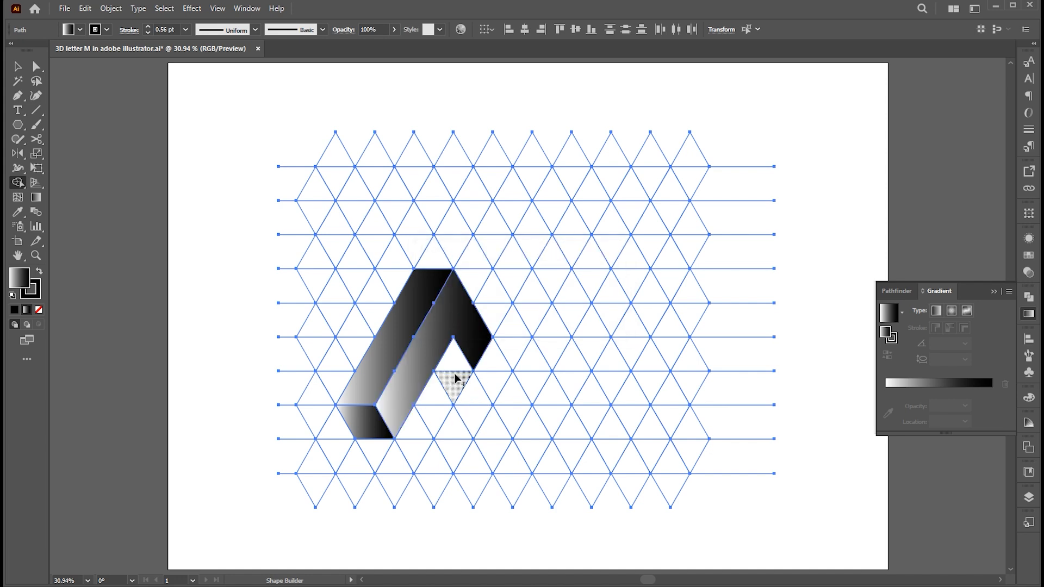
Merge grid cells into the faces of the M's middle diagonal and right leg to complete the 3D letter.
{"action": "mouse_move", "coordinate": [472, 402]}
{"action": "left_mouse_down"}
{"action": "mouse_move", "coordinate": [480, 410]}
{"action": "mouse_move", "coordinate": [508, 345]}
{"action": "mouse_move", "coordinate": [555, 291]}
{"action": "left_mouse_up"}
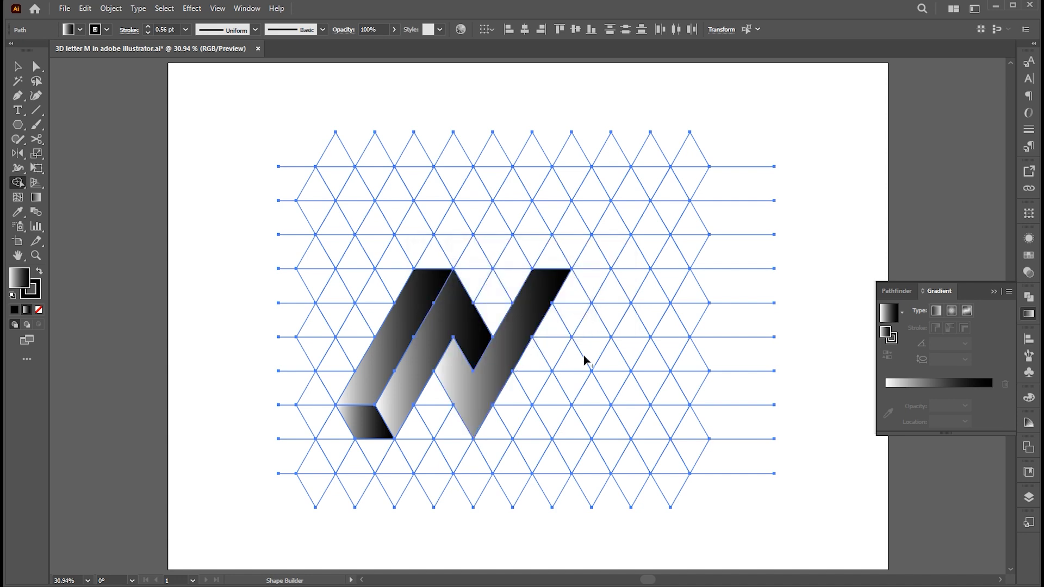
{"action": "mouse_move", "coordinate": [502, 424]}
{"action": "left_mouse_down"}
{"action": "mouse_move", "coordinate": [563, 318]}
{"action": "mouse_move", "coordinate": [580, 319]}
{"action": "mouse_move", "coordinate": [624, 400]}
{"action": "mouse_move", "coordinate": [608, 432]}
{"action": "mouse_move", "coordinate": [571, 362]}
{"action": "left_mouse_up"}
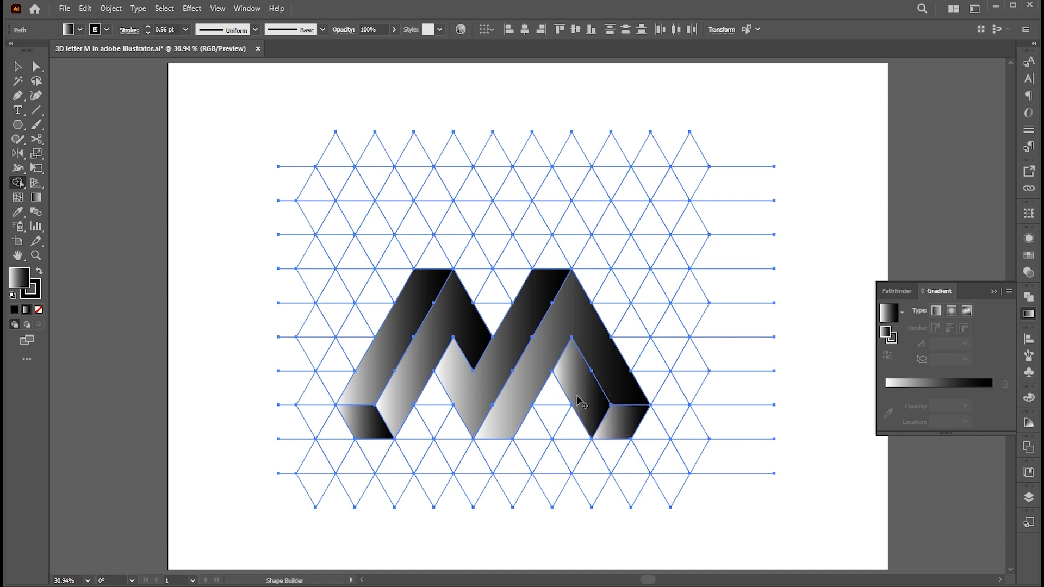
{"action": "key", "text": "v"}
{"action": "left_click", "coordinate": [787, 493]}
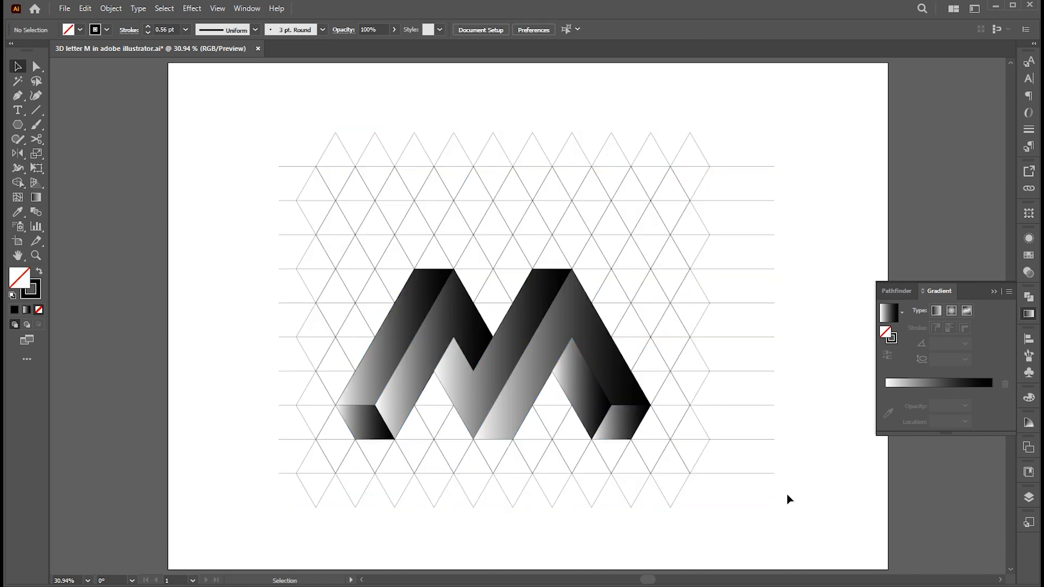
Select all unfilled grid lines with the Magic Wand and delete them, leaving only the M.
{"action": "left_click", "coordinate": [17, 80]}
{"action": "left_click", "coordinate": [508, 166]}
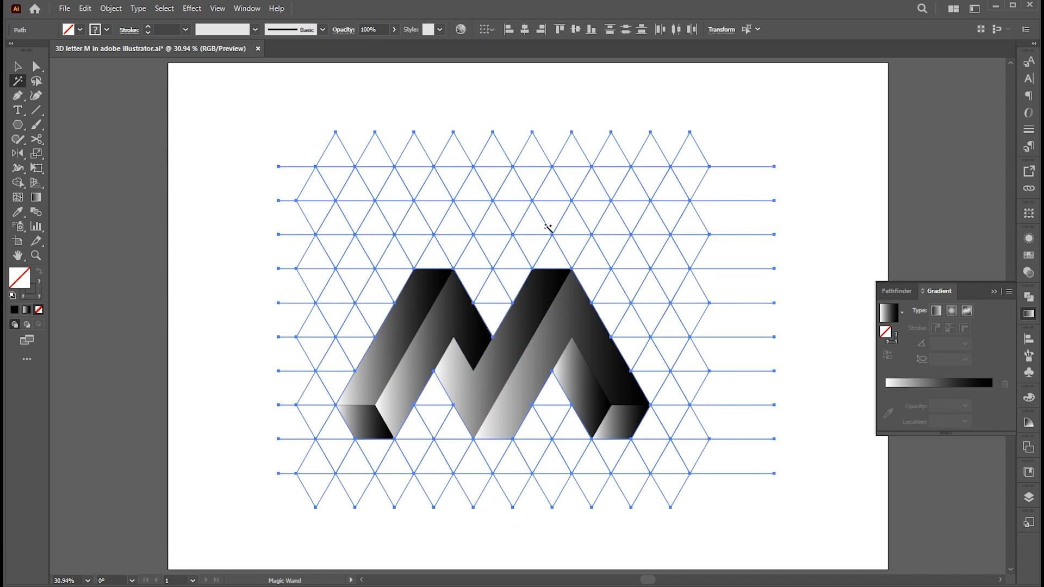
{"action": "key", "text": "Delete"}
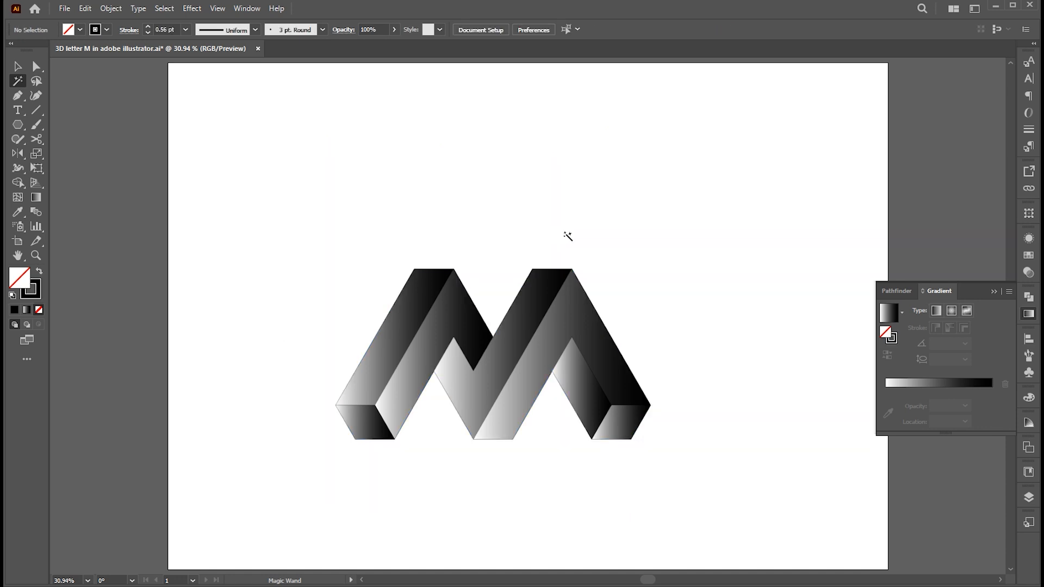
Move the M up to the centre of the artboard and remove the stroke from all of its faces.
{"action": "key", "text": "v"}
{"action": "left_click", "coordinate": [464, 432]}
{"action": "left_click_drag", "start_coordinate": [495, 426], "coordinate": [510, 391]}
{"action": "left_click", "coordinate": [38, 310]}
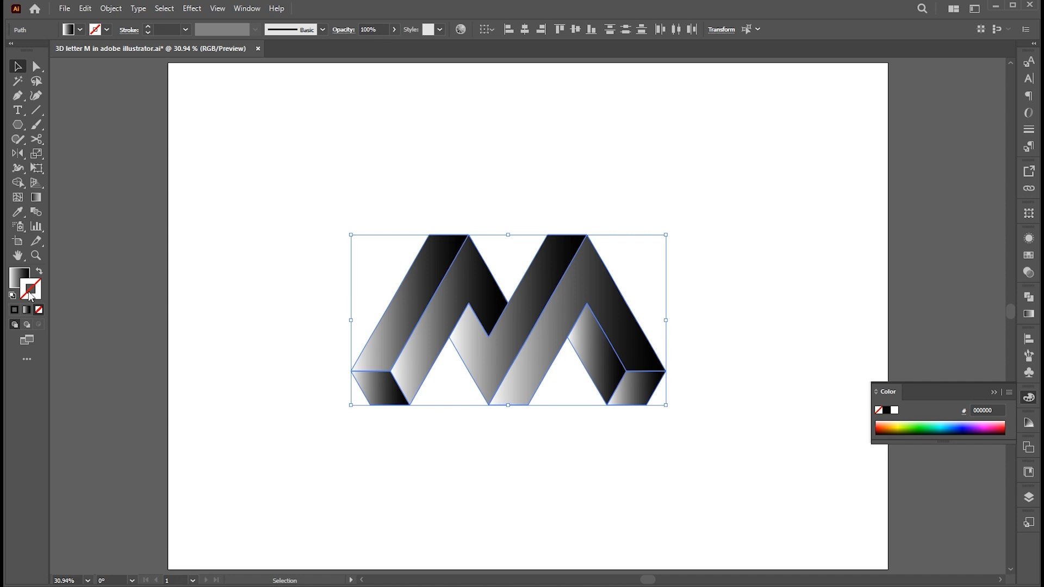
{"action": "left_click", "coordinate": [24, 277]}
{"action": "left_click", "coordinate": [583, 177]}
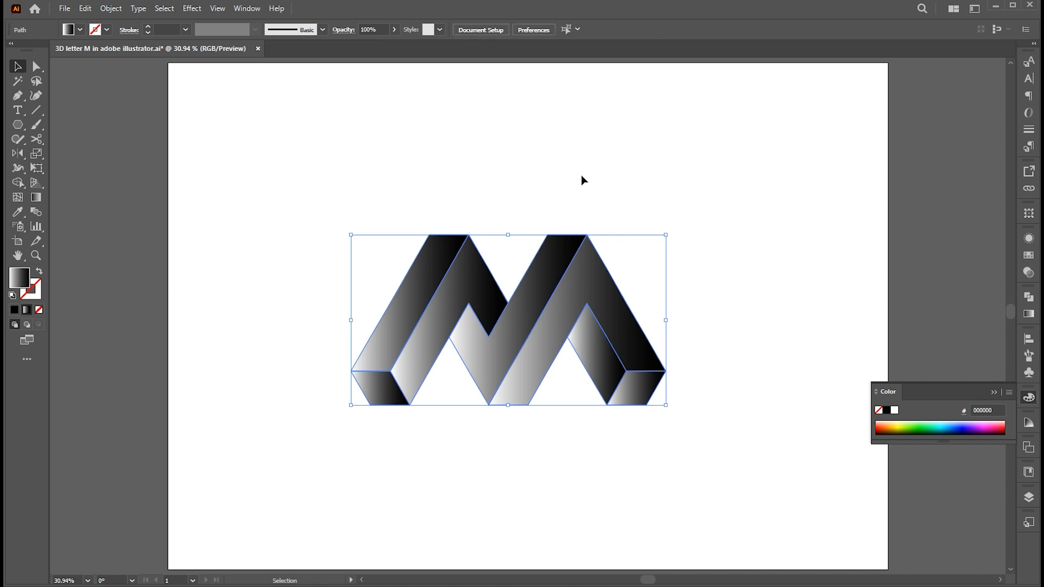
Bring the dark purple and pink colour sample rectangles onto the artboard above the M.
{"action": "scroll", "coordinate": [593, 217], "scroll_direction": "up", "scroll_amount": 3}
{"action": "left_click_drag", "start_coordinate": [470, 88], "coordinate": [466, 84]}
{"action": "left_click_drag", "start_coordinate": [545, 105], "coordinate": [546, 176]}
{"action": "left_click_drag", "start_coordinate": [622, 277], "coordinate": [622, 205]}
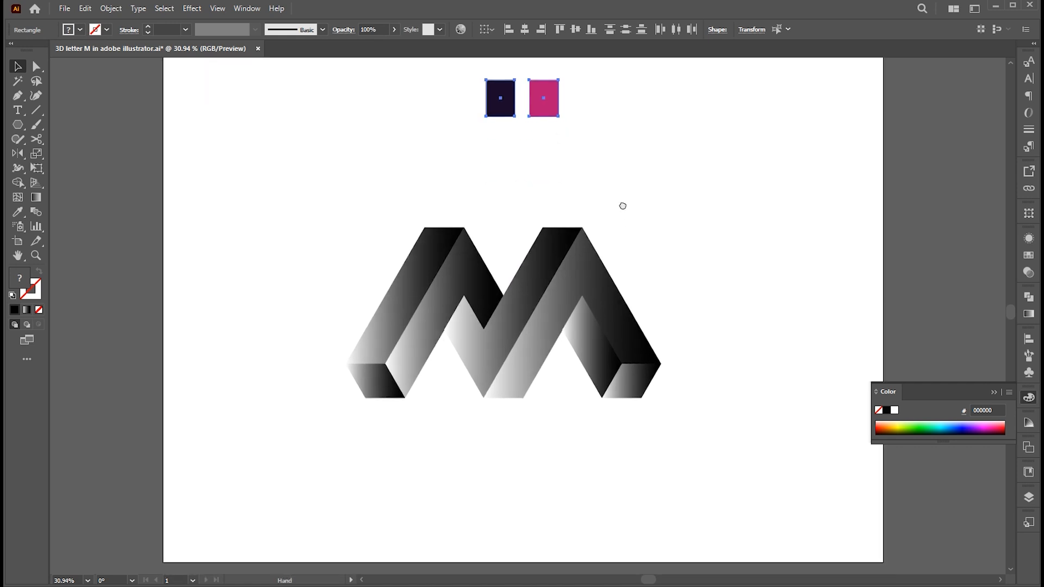
{"action": "left_click", "coordinate": [662, 202]}
Select all faces of the M and set the gradient's starting stop to the dark purple of the sample rectangle.
{"action": "left_click_drag", "start_coordinate": [709, 169], "coordinate": [340, 425]}
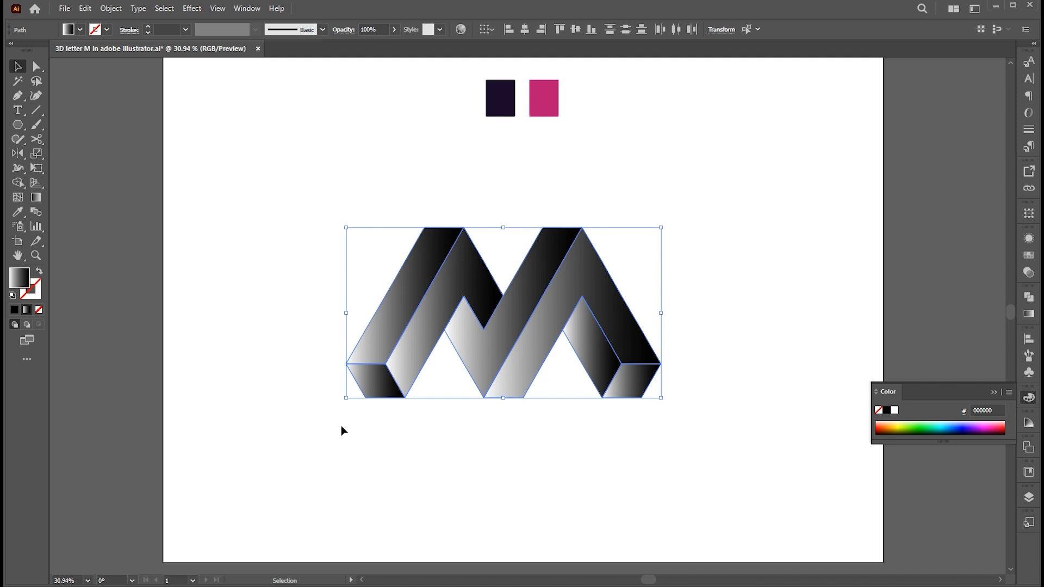
{"action": "key", "text": "ctrl+F9"}
{"action": "left_click", "coordinate": [886, 391]}
{"action": "key", "text": "i"}
{"action": "left_click", "coordinate": [514, 101], "text": "shift"}
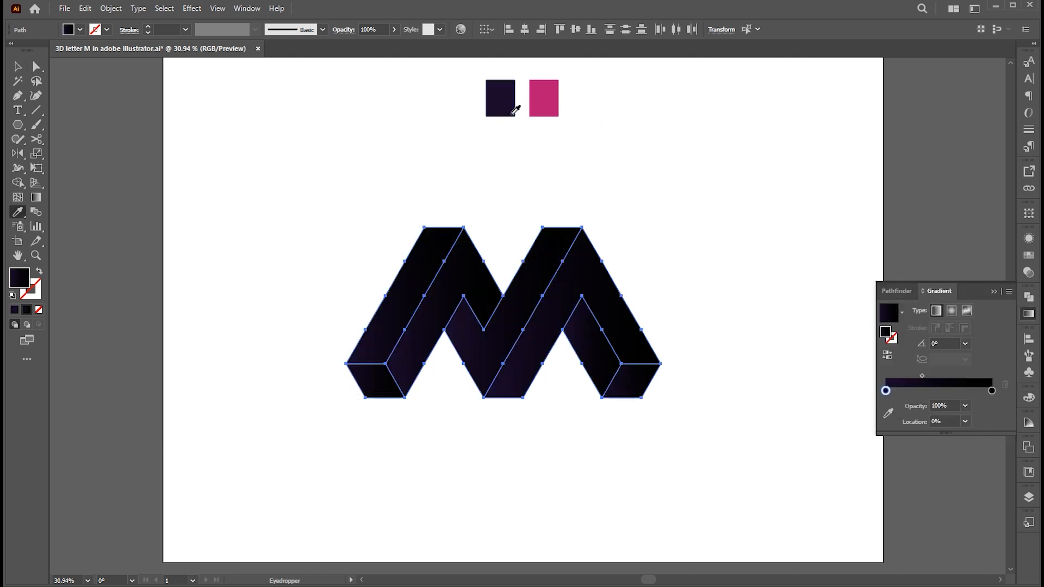
Set the gradient's ending stop on all M faces to the pink of the sample rectangle and deselect them.
{"action": "left_click", "coordinate": [992, 390]}
{"action": "left_click", "coordinate": [554, 102], "text": "shift"}
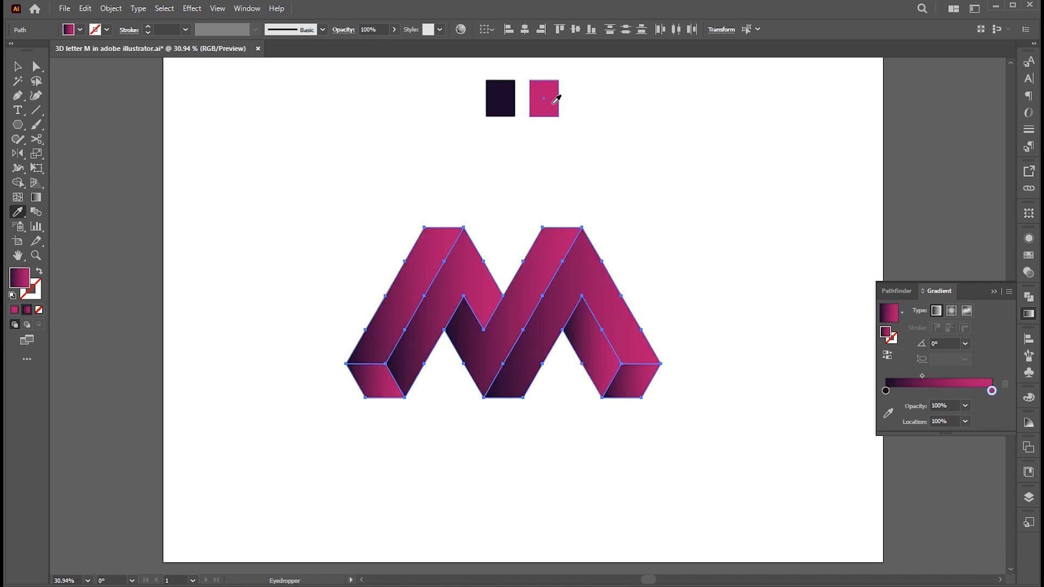
{"action": "key", "text": "v"}
{"action": "left_click", "coordinate": [660, 245]}
Fill the two small end faces at the M's outer feet with the solid dark purple of the sample rectangle.
{"action": "left_click", "coordinate": [631, 379]}
{"action": "left_click", "coordinate": [382, 397], "text": "shift"}
{"action": "key", "text": "i"}
{"action": "left_click", "coordinate": [512, 98]}
{"action": "key", "text": "v"}
{"action": "left_click", "coordinate": [600, 215]}
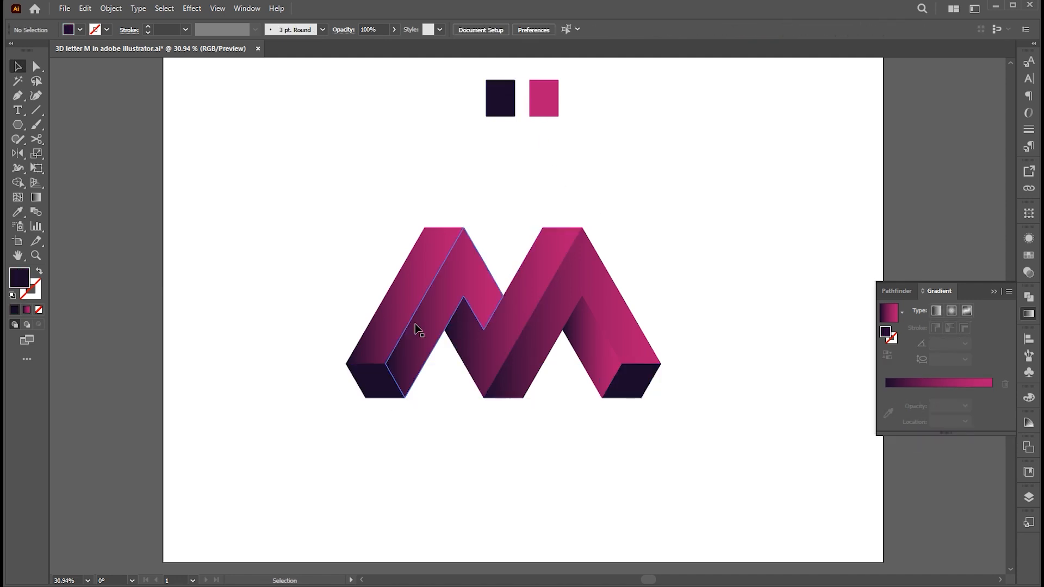
Redraw the gradient on the M's outer left face along the leg, from dark purple near the foot to pink near the top.
{"action": "left_click", "coordinate": [400, 320]}
{"action": "key", "text": "g"}
{"action": "left_click_drag", "start_coordinate": [396, 337], "coordinate": [436, 254]}
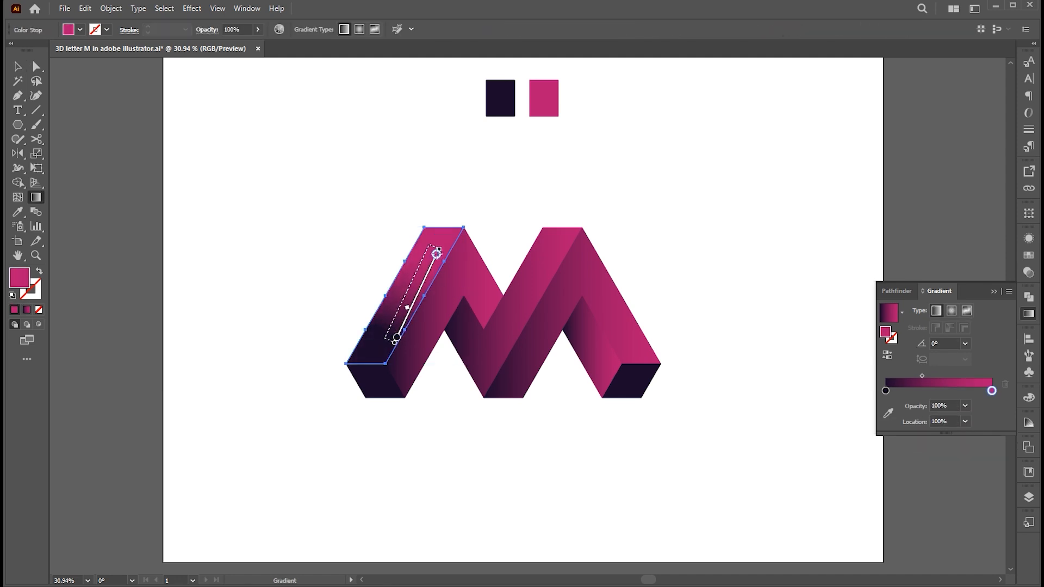
{"action": "key", "text": "v"}
Redraw the gradient on the M's left front face almost vertically, with dark purple at the peak and pink at the foot.
{"action": "left_click", "coordinate": [478, 294]}
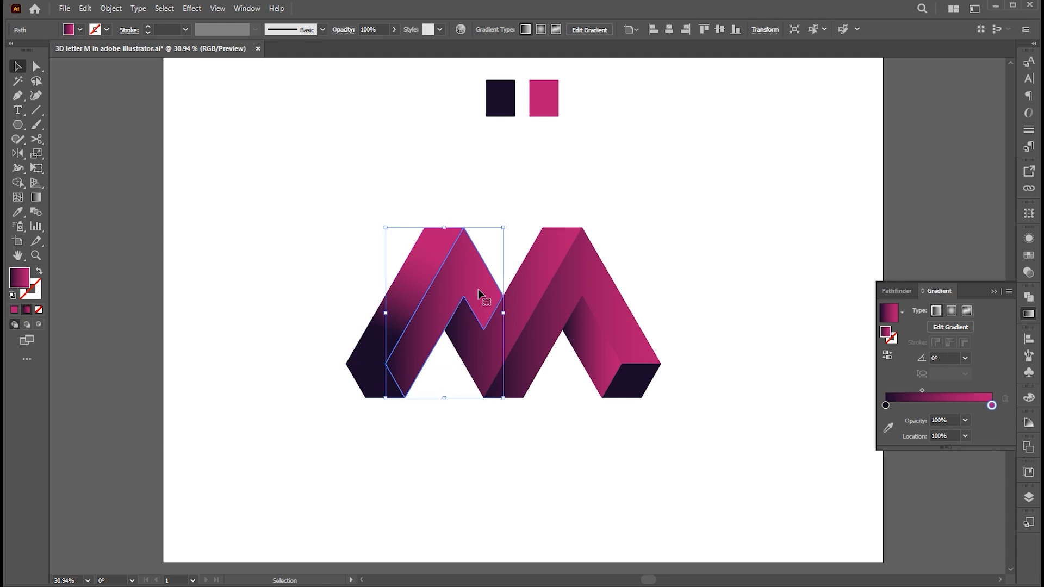
{"action": "key", "text": "g"}
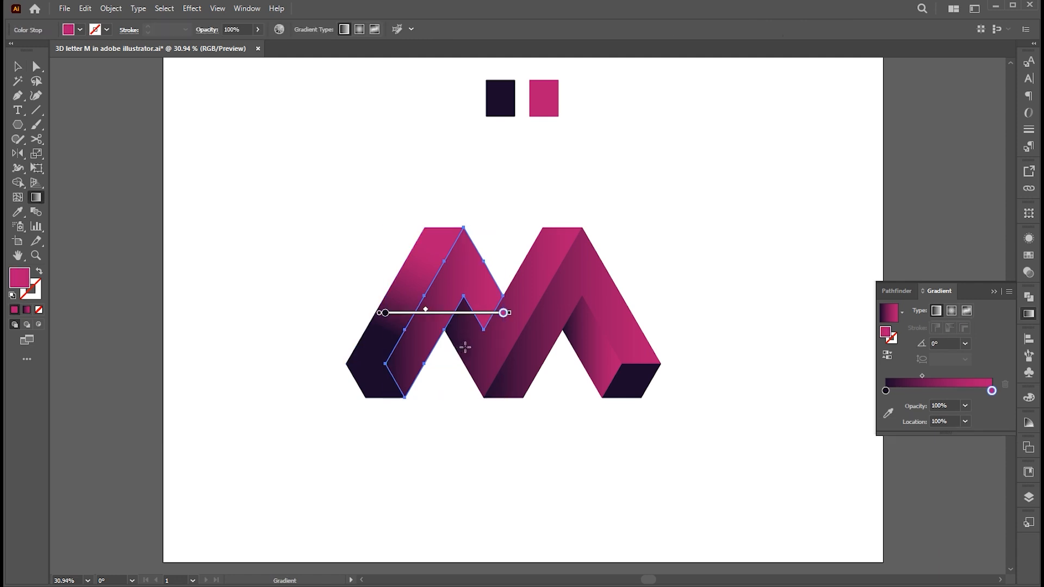
{"action": "mouse_move", "coordinate": [464, 347]}
{"action": "left_mouse_down"}
{"action": "mouse_move", "coordinate": [439, 288]}
{"action": "mouse_move", "coordinate": [455, 288]}
{"action": "mouse_move", "coordinate": [469, 324]}
{"action": "mouse_move", "coordinate": [428, 407]}
{"action": "mouse_move", "coordinate": [447, 387]}
{"action": "left_mouse_up"}
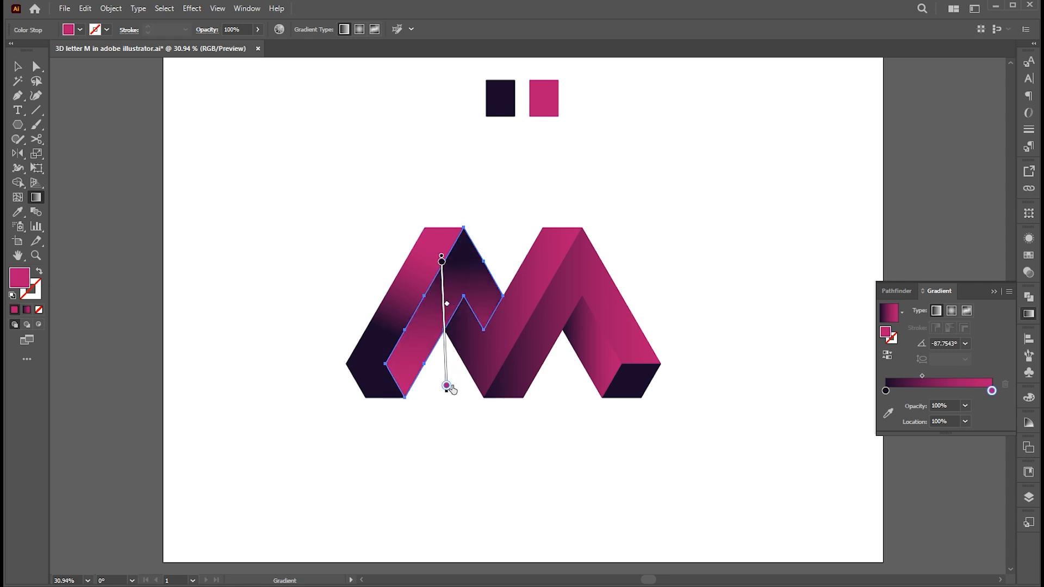
{"action": "key", "text": "v"}
{"action": "left_click", "coordinate": [452, 426]}
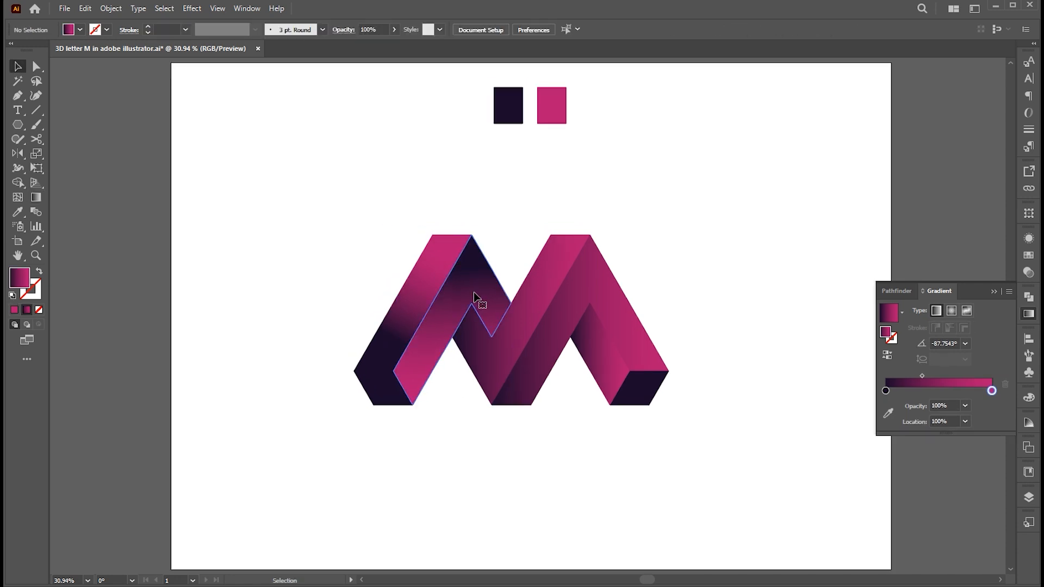
{"action": "left_click", "coordinate": [476, 292]}
{"action": "key", "text": "g"}
{"action": "left_click_drag", "start_coordinate": [470, 255], "coordinate": [483, 385]}
Redraw the gradient on the M's middle V-shaped face diagonally at about -51°, from dark purple at upper left to pink at lower right.
{"action": "left_click", "coordinate": [526, 349], "text": "ctrl"}
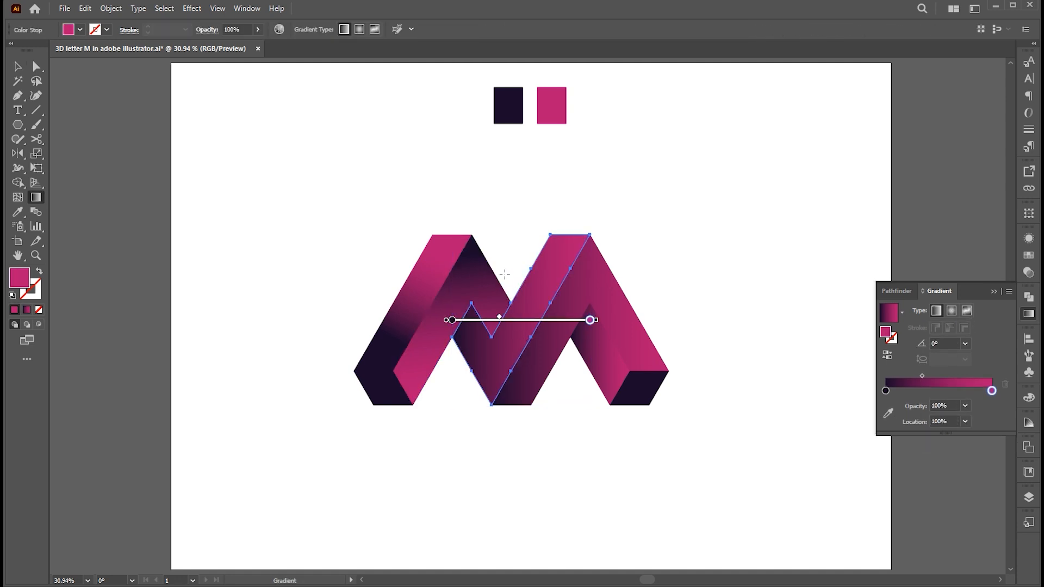
{"action": "left_click_drag", "start_coordinate": [503, 263], "coordinate": [534, 317]}
{"action": "key", "text": "ctrl+z"}
{"action": "left_click_drag", "start_coordinate": [484, 282], "coordinate": [539, 348]}
{"action": "key", "text": "v"}
{"action": "left_click", "coordinate": [689, 277]}
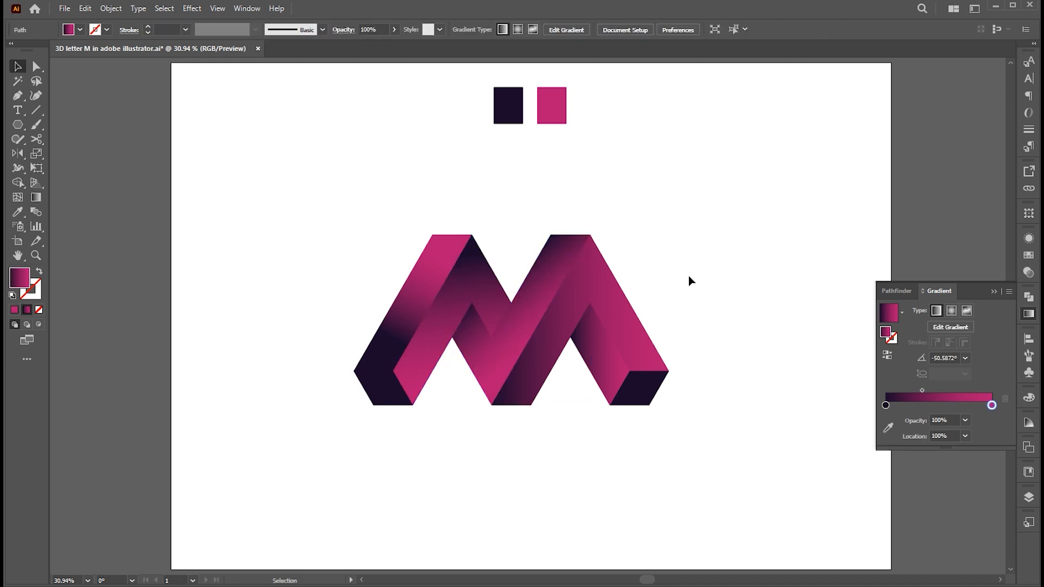
Redraw the gradient on the M's right front face upwards, from dark purple at the feet to pink below the peak.
{"action": "left_click", "coordinate": [614, 312]}
{"action": "key", "text": "g"}
{"action": "mouse_move", "coordinate": [593, 337]}
{"action": "left_mouse_down"}
{"action": "mouse_move", "coordinate": [603, 403]}
{"action": "mouse_move", "coordinate": [591, 298]}
{"action": "left_mouse_up"}
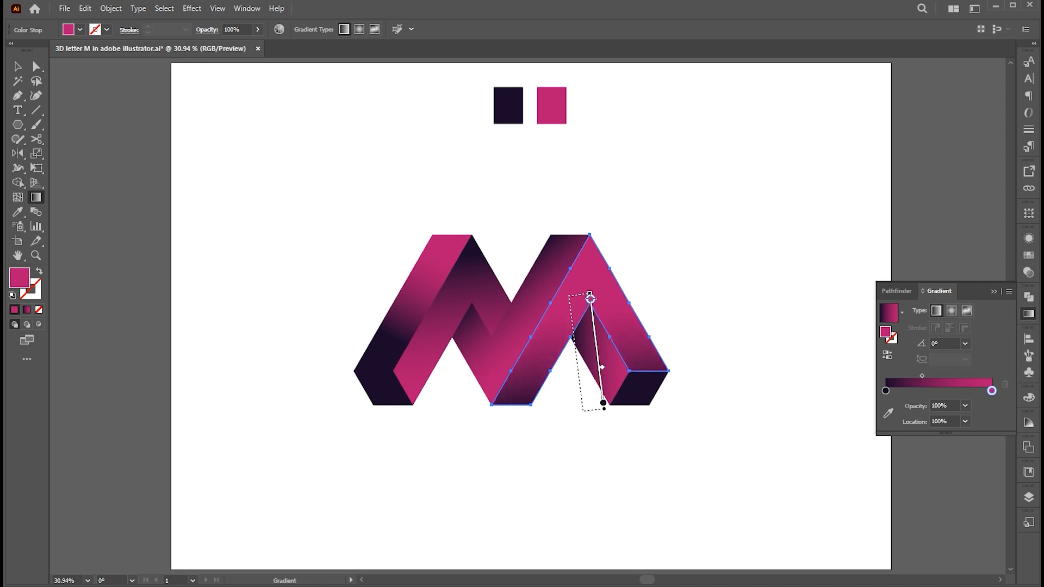
{"action": "key", "text": "v"}
{"action": "left_click", "coordinate": [677, 277]}
Redraw the gradient on the inner face of the M's right leg at about -62°, from dark purple at the top to pink at the foot.
{"action": "left_click", "coordinate": [602, 349]}
{"action": "key", "text": "g"}
{"action": "left_click_drag", "start_coordinate": [592, 307], "coordinate": [624, 383]}
{"action": "key", "text": "v"}
{"action": "left_click", "coordinate": [715, 299]}
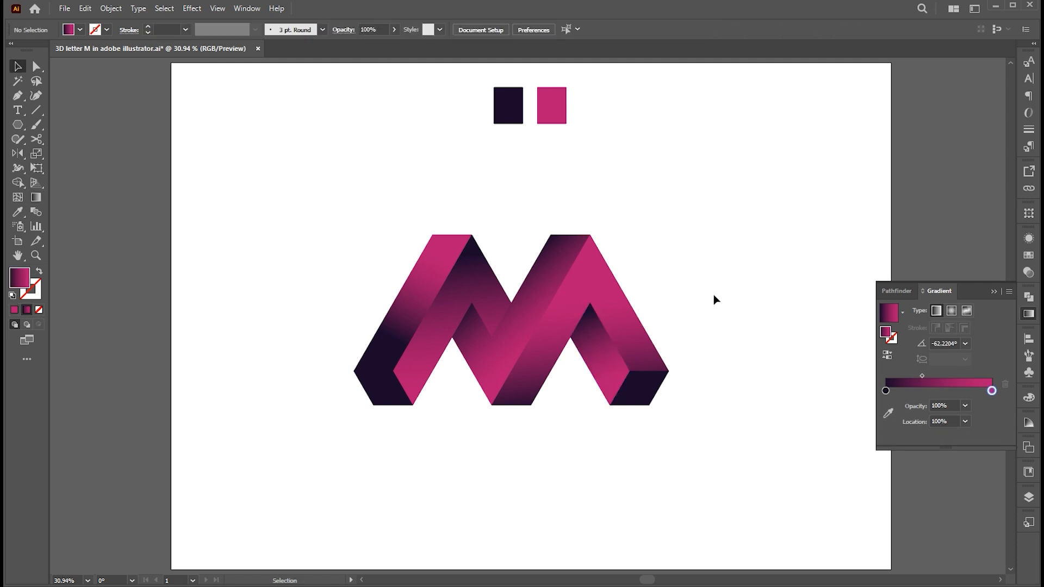
Shift the gradient midpoint on the M's middle V-shaped face towards the pink end.
{"action": "left_click", "coordinate": [531, 322]}
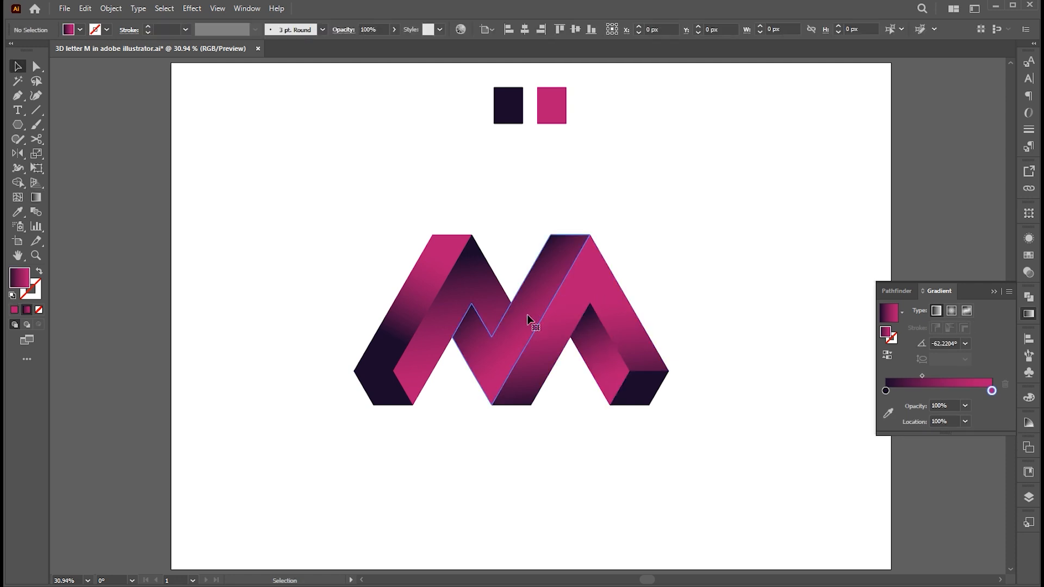
{"action": "key", "text": "g"}
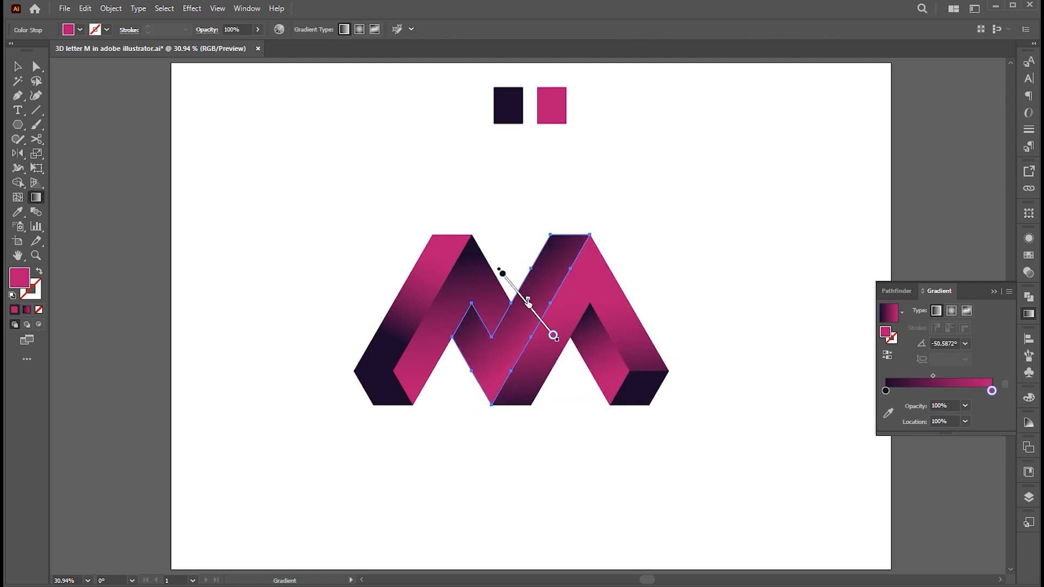
{"action": "key", "text": "v"}
{"action": "left_click", "coordinate": [676, 235]}
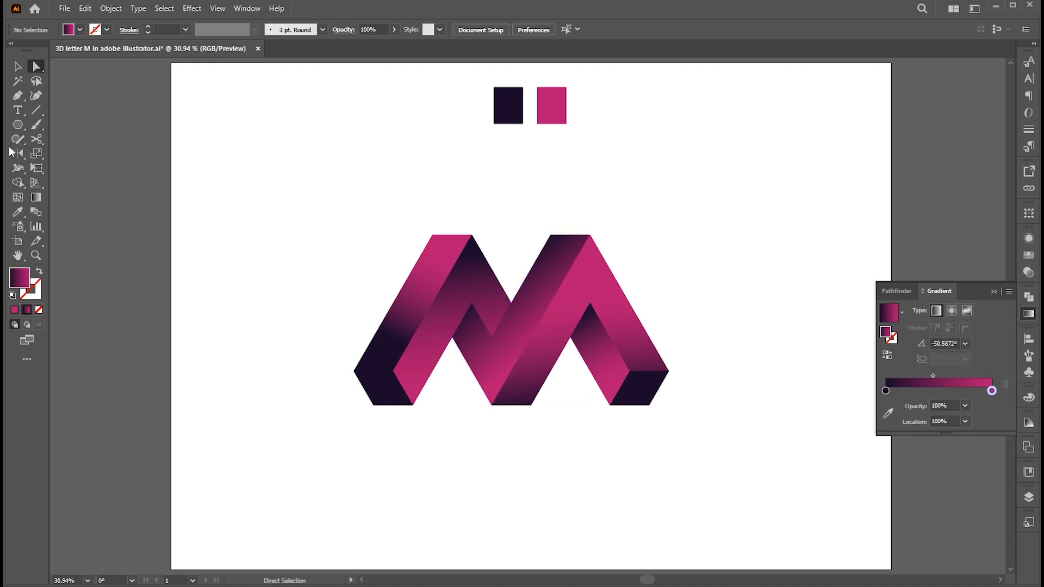
Draw four line segments along the M's inner edges: the two long diagonal ridges and the two short edges running down from the inner notches.
{"action": "left_click", "coordinate": [36, 110]}
{"action": "mouse_move", "coordinate": [472, 373]}
{"action": "left_mouse_down"}
{"action": "mouse_move", "coordinate": [472, 241]}
{"action": "mouse_move", "coordinate": [401, 342]}
{"action": "mouse_move", "coordinate": [408, 366]}
{"action": "mouse_move", "coordinate": [394, 372]}
{"action": "left_mouse_up"}
{"action": "left_click_drag", "start_coordinate": [393, 371], "coordinate": [393, 371]}
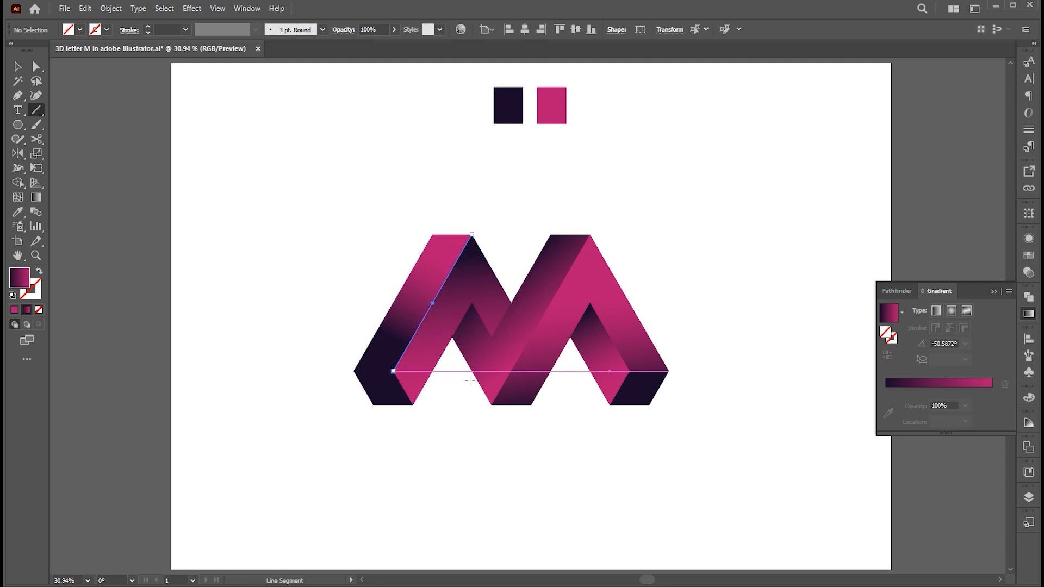
{"action": "left_click_drag", "start_coordinate": [471, 303], "coordinate": [492, 337]}
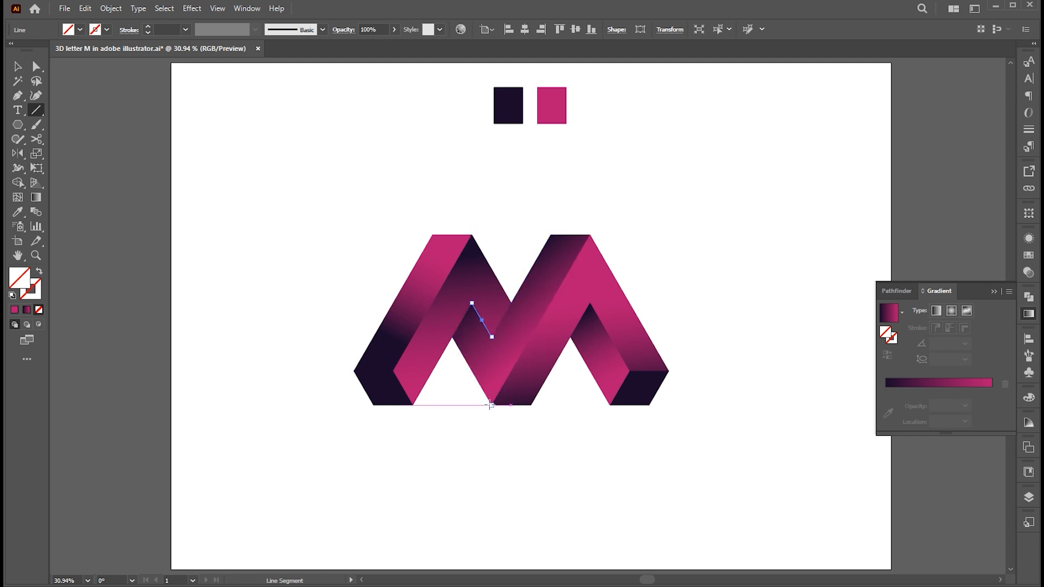
{"action": "left_click_drag", "start_coordinate": [491, 404], "coordinate": [590, 235]}
{"action": "left_click_drag", "start_coordinate": [589, 303], "coordinate": [629, 371]}
Select all four edge lines, apply a gradient to their stroke and set its starting stop to white.
{"action": "key", "text": "v"}
{"action": "left_click", "coordinate": [563, 278], "text": "shift"}
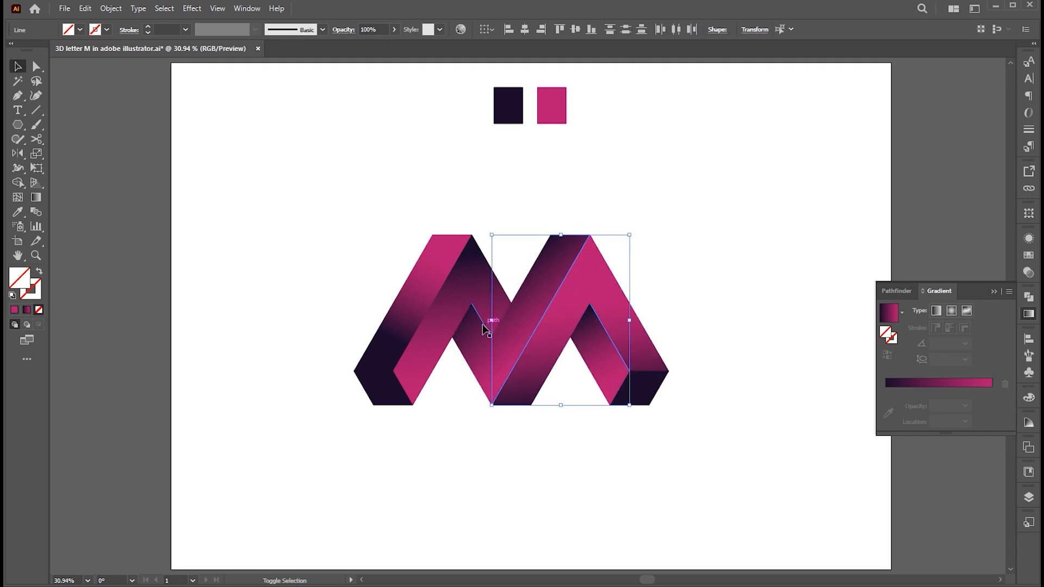
{"action": "left_click", "coordinate": [483, 325], "text": "shift"}
{"action": "left_click", "coordinate": [438, 299], "text": "shift"}
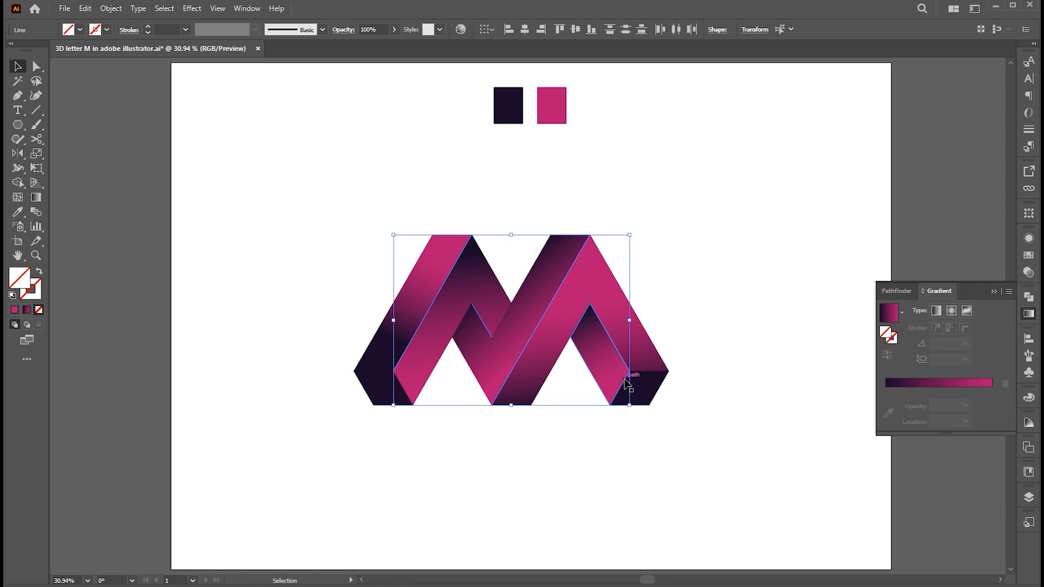
{"action": "key", "text": "x"}
{"action": "left_click", "coordinate": [941, 385]}
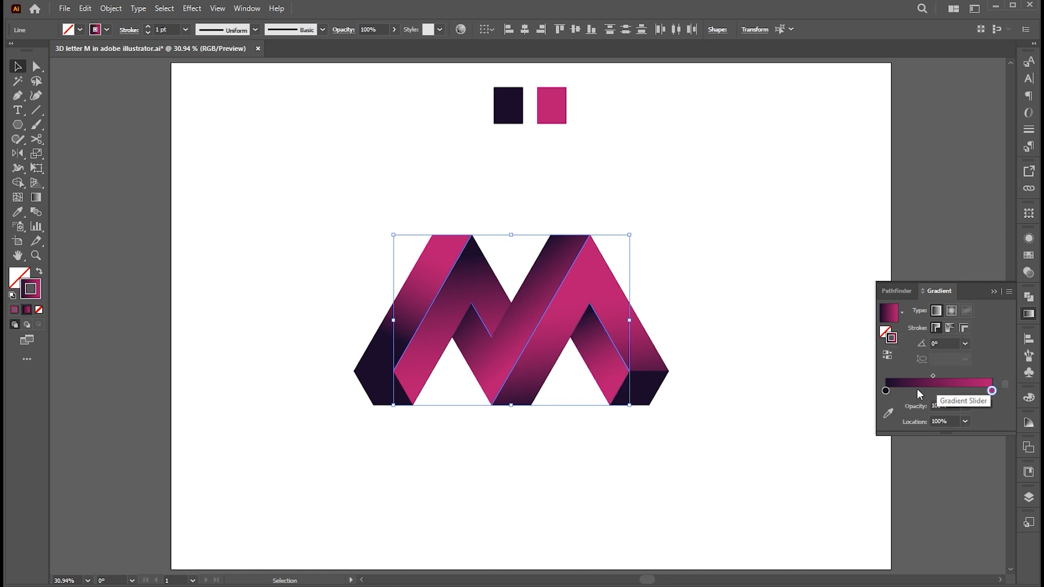
{"action": "double_click", "coordinate": [885, 391]}
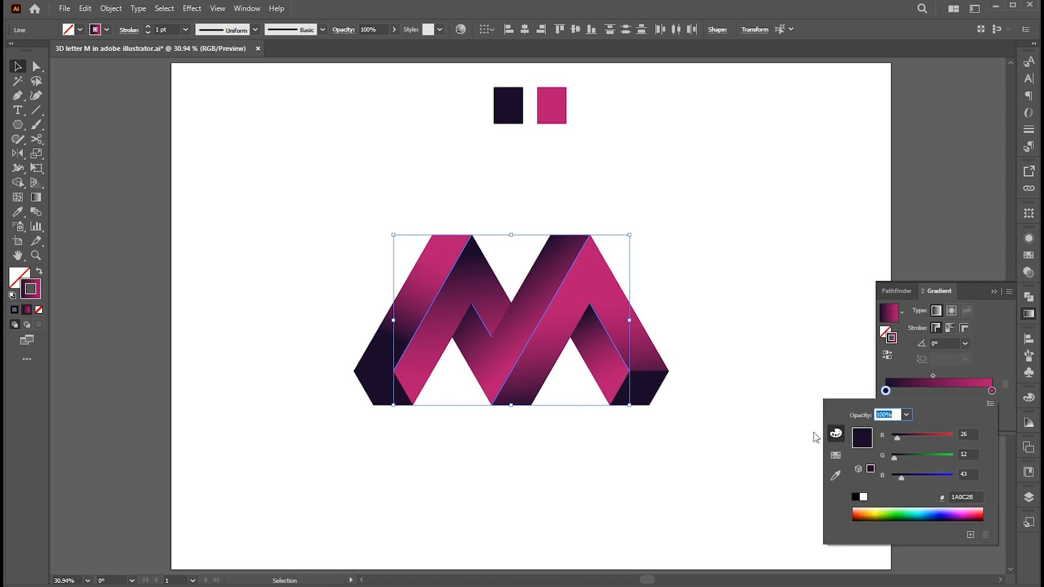
{"action": "left_click", "coordinate": [864, 497]}
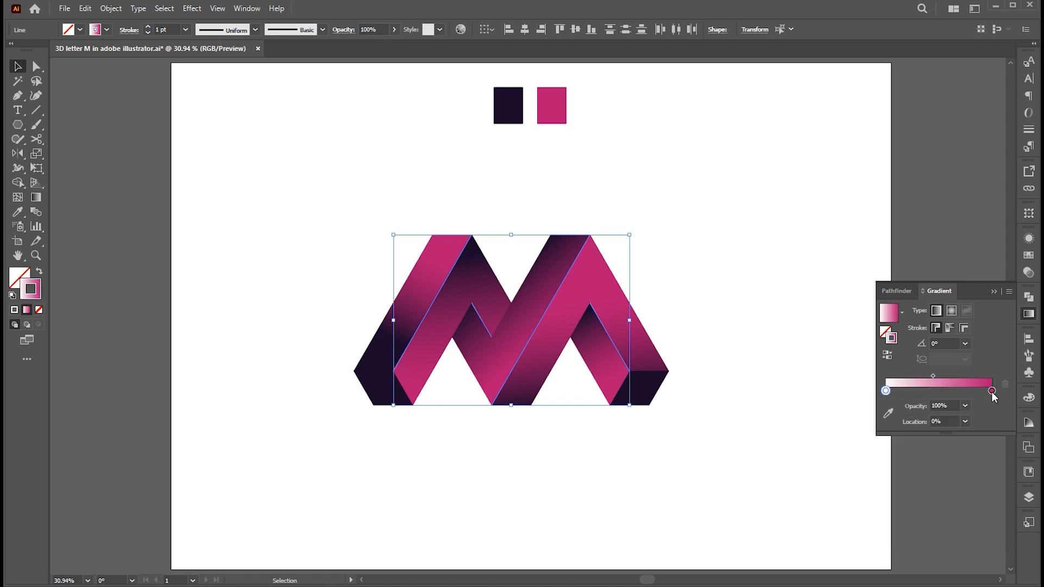
Set the ending stop of the edge lines' stroke gradient to white with 0% opacity.
{"action": "double_click", "coordinate": [991, 390]}
{"action": "left_click", "coordinate": [865, 498]}
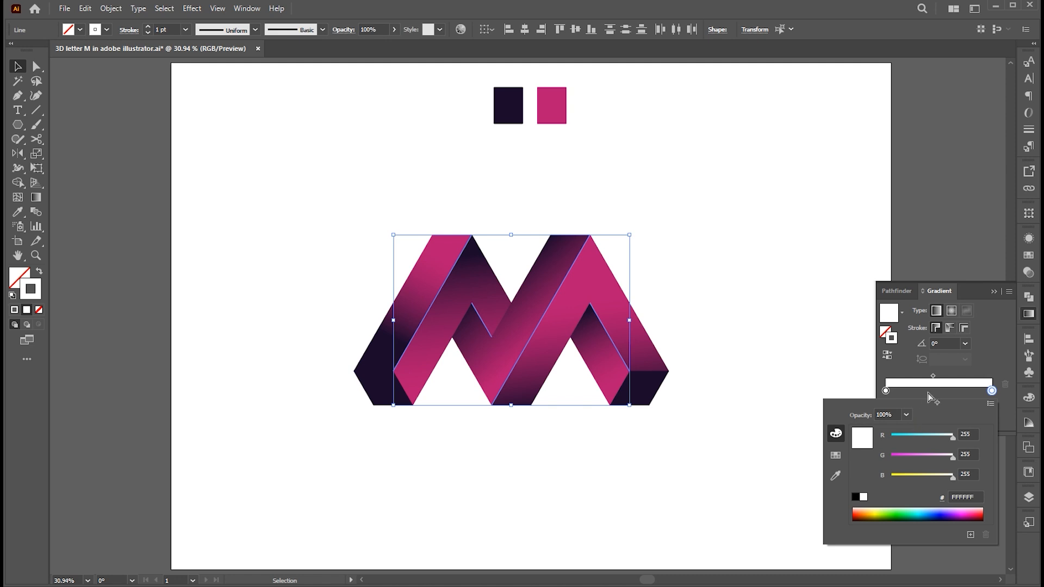
{"action": "left_click", "coordinate": [933, 405]}
{"action": "type", "text": "0"}
{"action": "key", "text": "Return"}
Set the edge lines' stroke weight to 3 pt and change their gradient type to radial.
{"action": "left_click", "coordinate": [171, 31]}
{"action": "key", "text": "Up"}
{"action": "key", "text": "Up"}
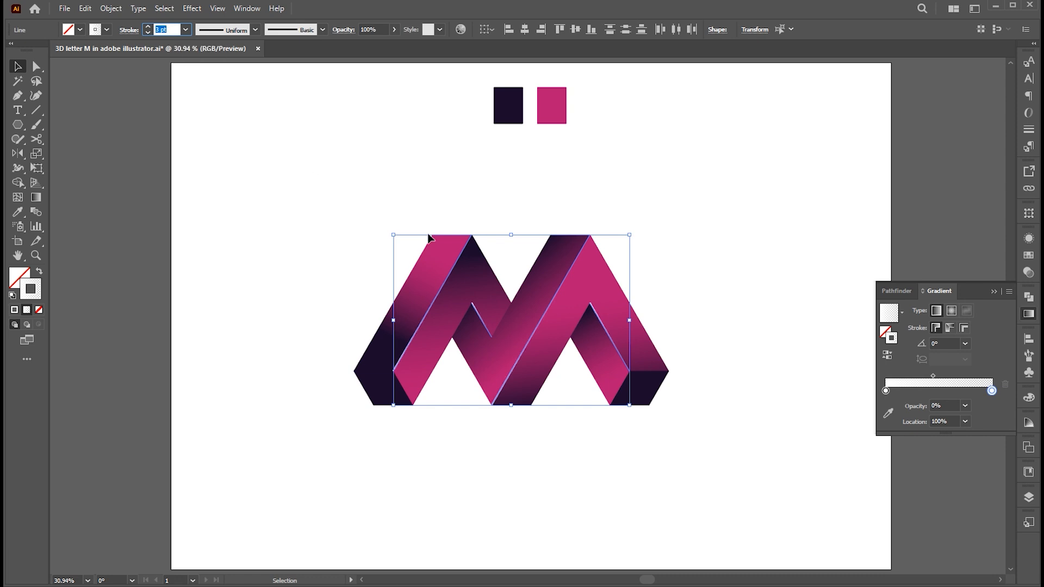
{"action": "left_click", "coordinate": [951, 312]}
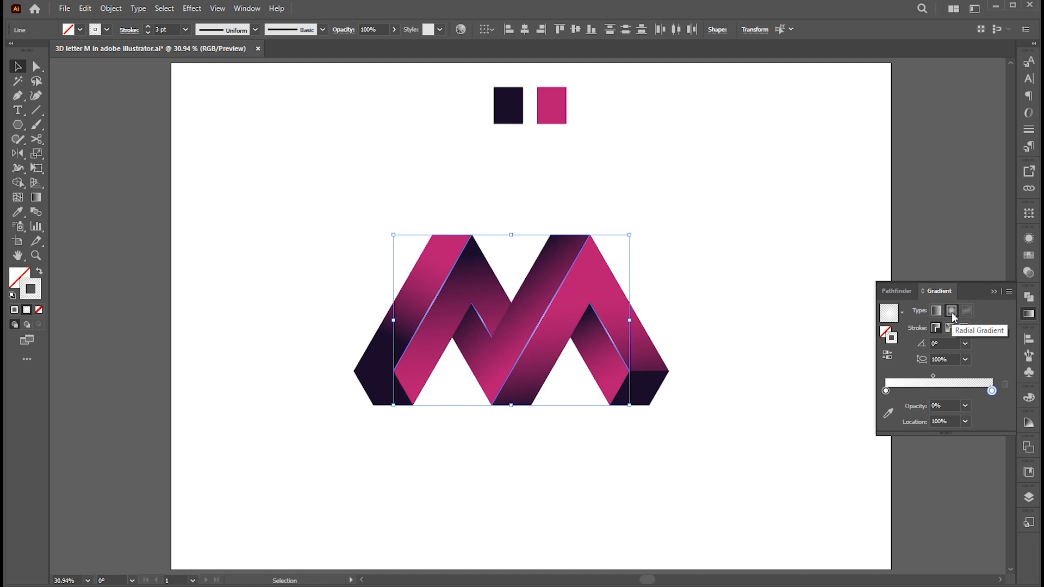
Set the blend mode of the four edge lines to Overlay and deselect them.
{"action": "left_click", "coordinate": [994, 294]}
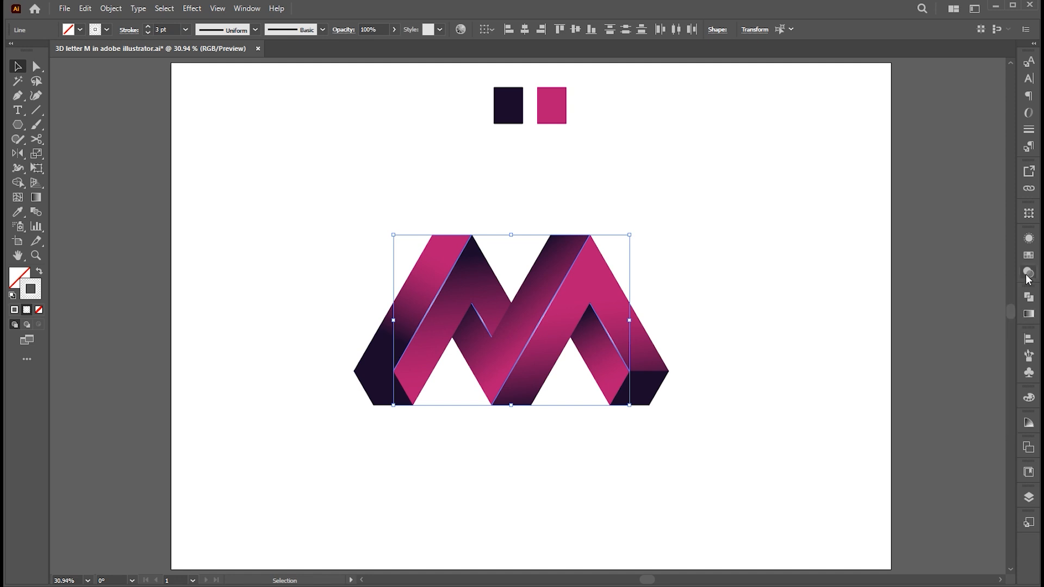
{"action": "left_click", "coordinate": [1028, 272]}
{"action": "left_click", "coordinate": [919, 254]}
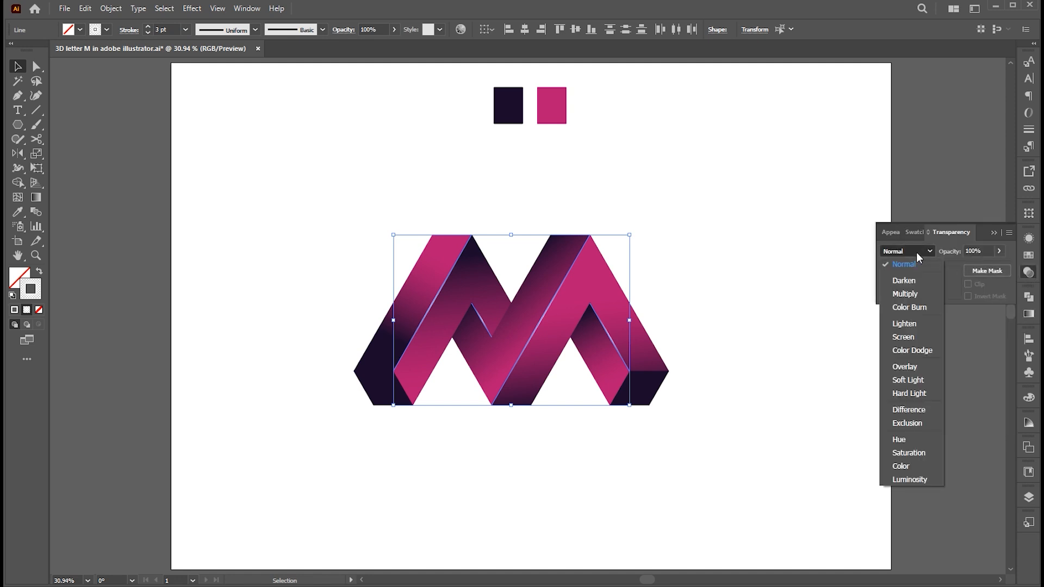
{"action": "left_click", "coordinate": [907, 367]}
{"action": "left_click", "coordinate": [797, 360]}
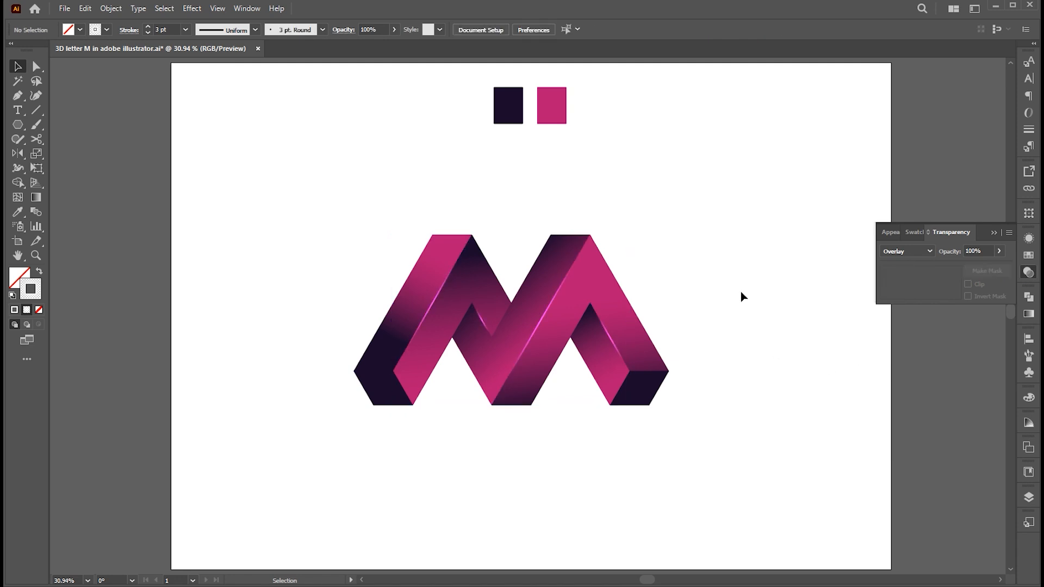
Select the whole M with its highlight lines and group it.
{"action": "left_click_drag", "start_coordinate": [736, 217], "coordinate": [344, 436]}
{"action": "key", "text": "a"}
{"action": "key", "text": "ctrl+g"}
{"action": "left_click", "coordinate": [478, 485]}
Duplicate the M group straight down and reflect the copy across the horizontal axis.
{"action": "left_click", "coordinate": [530, 370]}
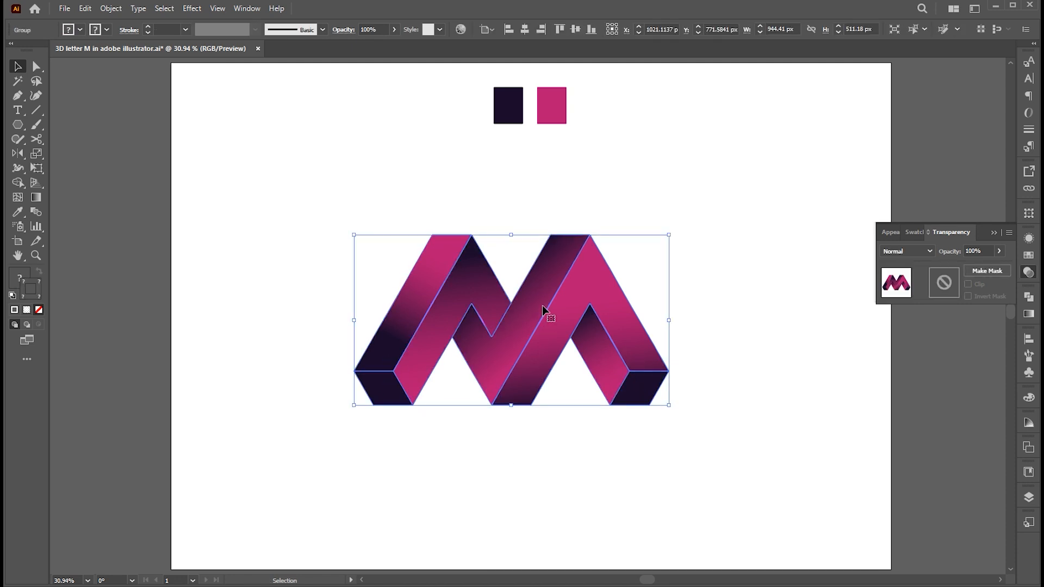
{"action": "left_click_drag", "start_coordinate": [543, 305], "coordinate": [543, 369]}
{"action": "double_click", "coordinate": [18, 153]}
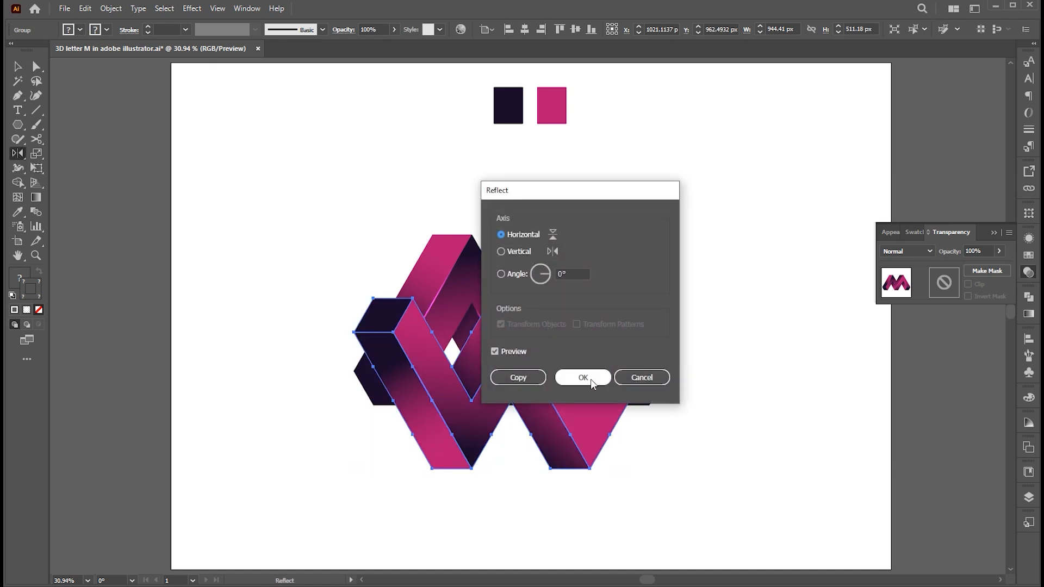
{"action": "left_click", "coordinate": [583, 378]}
Move the reflected copy straight down about 320 px so it meets the feet of the original M.
{"action": "key", "text": "v"}
{"action": "left_click_drag", "start_coordinate": [555, 366], "coordinate": [537, 448]}
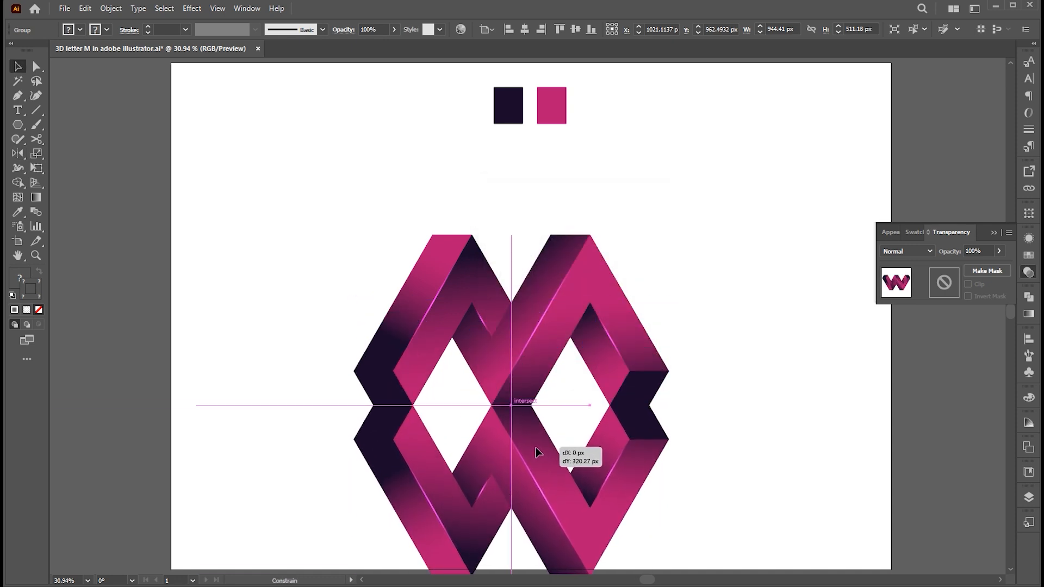
{"action": "left_click", "coordinate": [715, 435]}
Draw a rectangle about 1060 by 433 px across the reflected M and swap its fill and stroke.
{"action": "left_click_drag", "start_coordinate": [18, 125], "coordinate": [77, 126]}
{"action": "left_click_drag", "start_coordinate": [340, 384], "coordinate": [693, 527]}
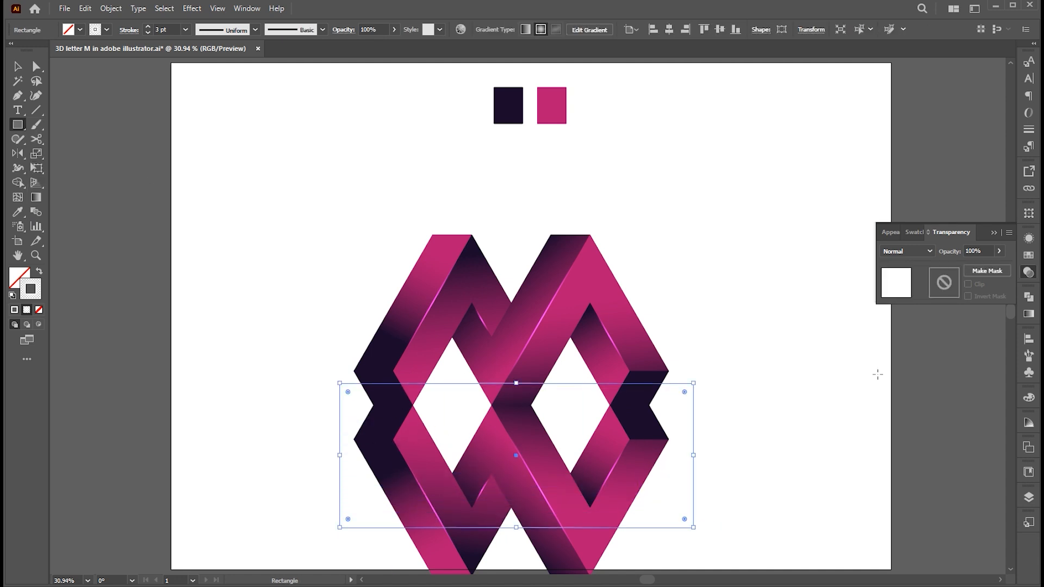
{"action": "left_click", "coordinate": [39, 271]}
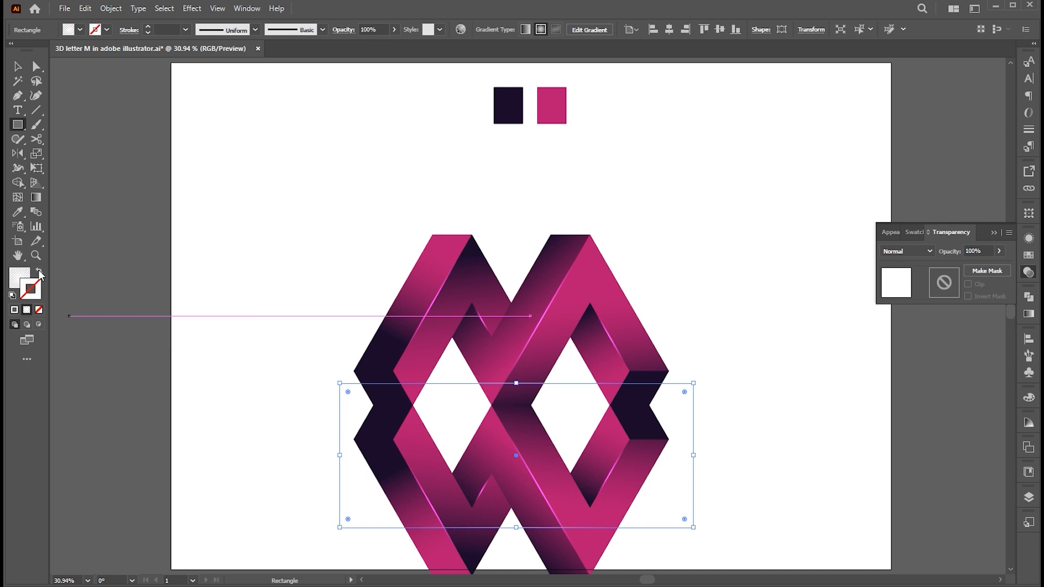
Fill the rectangle over the reflected M with the White, Black gradient preset, running straight down from white to black.
{"action": "key", "text": "c"}
{"action": "left_click", "coordinate": [20, 273]}
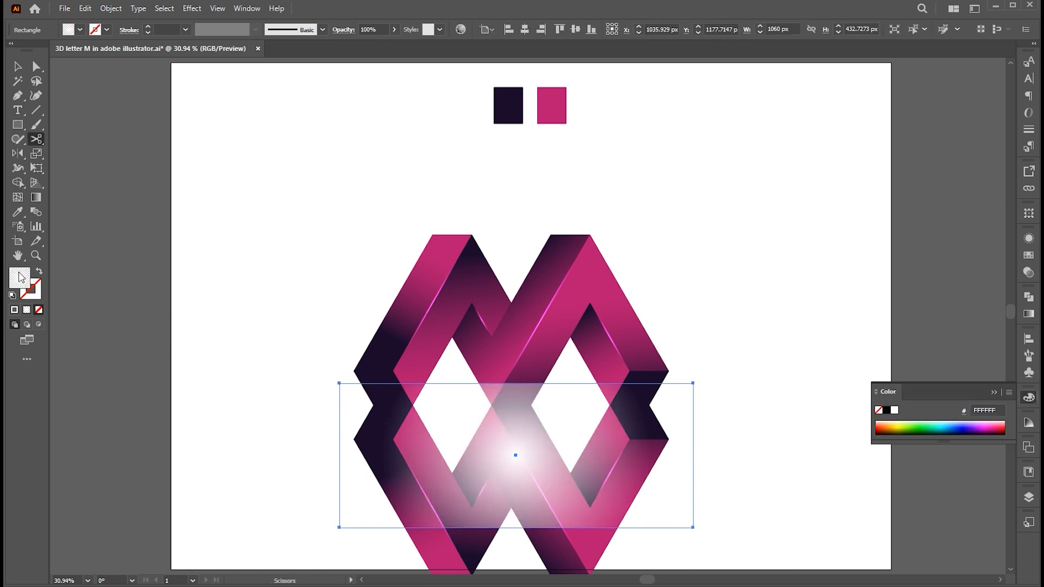
{"action": "key", "text": "ctrl+F9"}
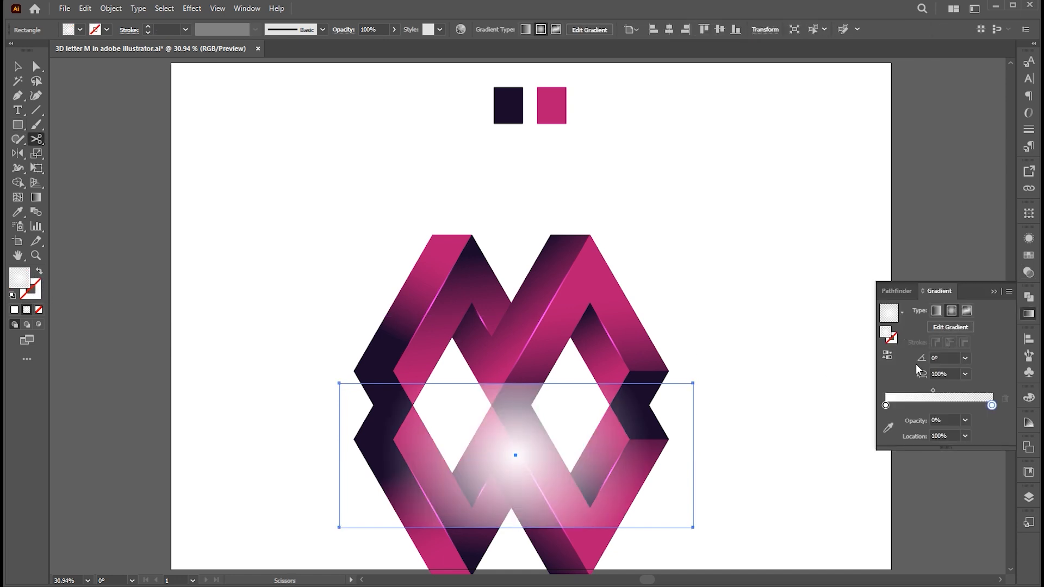
{"action": "left_click", "coordinate": [902, 312]}
{"action": "scroll", "coordinate": [898, 371], "scroll_direction": "up", "scroll_amount": 2}
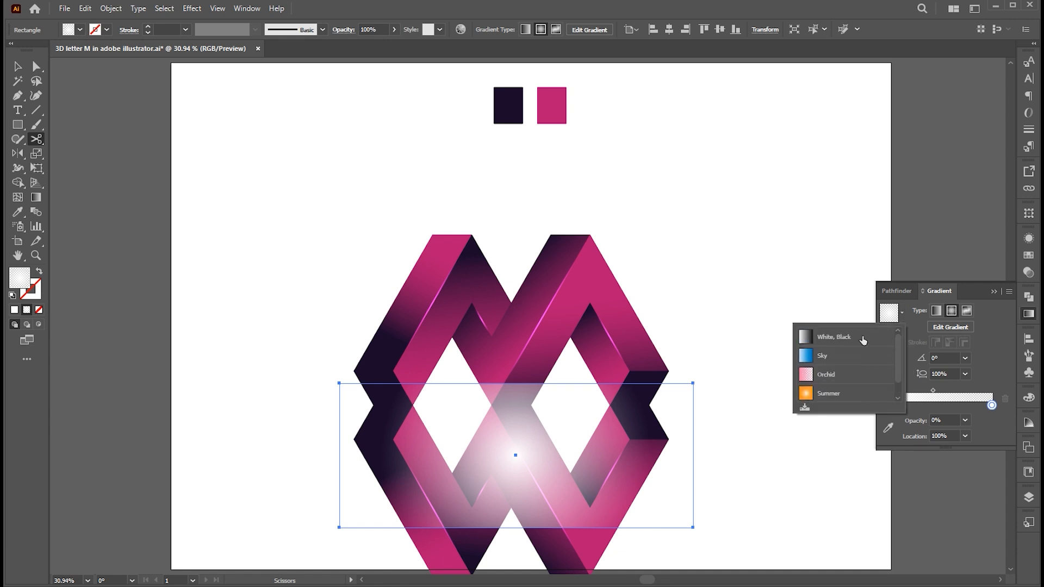
{"action": "left_click", "coordinate": [862, 334]}
{"action": "left_click", "coordinate": [995, 292]}
{"action": "key", "text": "g"}
{"action": "left_click_drag", "start_coordinate": [580, 361], "coordinate": [585, 499]}
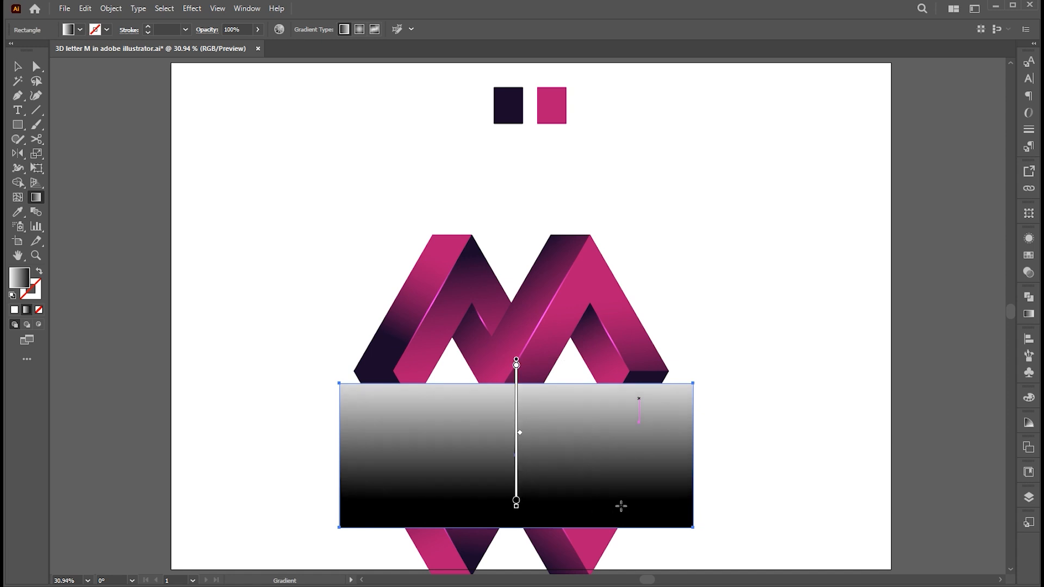
Select the gradient rectangle together with the reflected M and make an opacity mask from them.
{"action": "key", "text": "v"}
{"action": "key", "text": "ctrl+a"}
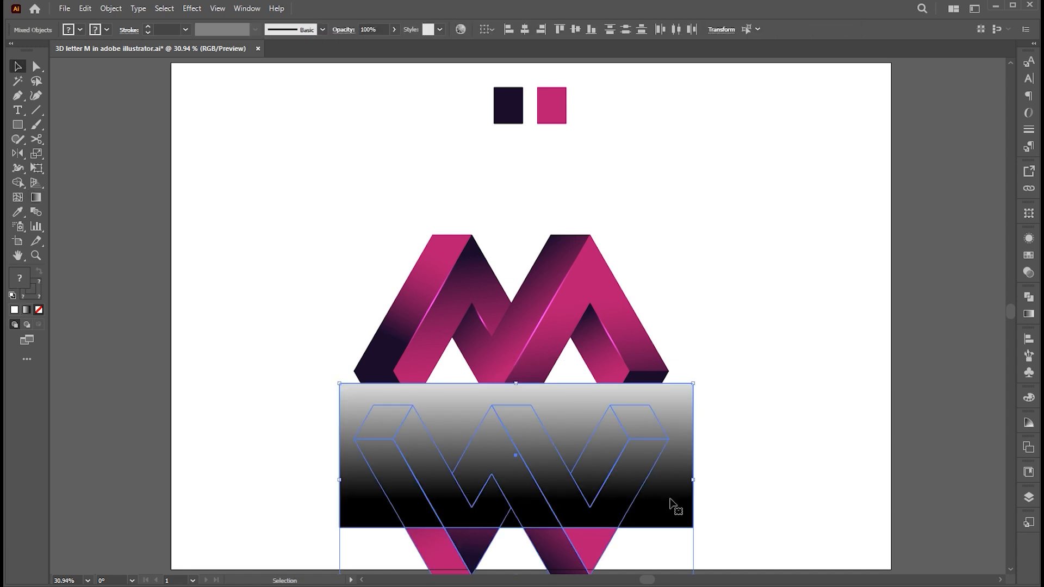
{"action": "left_click", "coordinate": [1029, 272]}
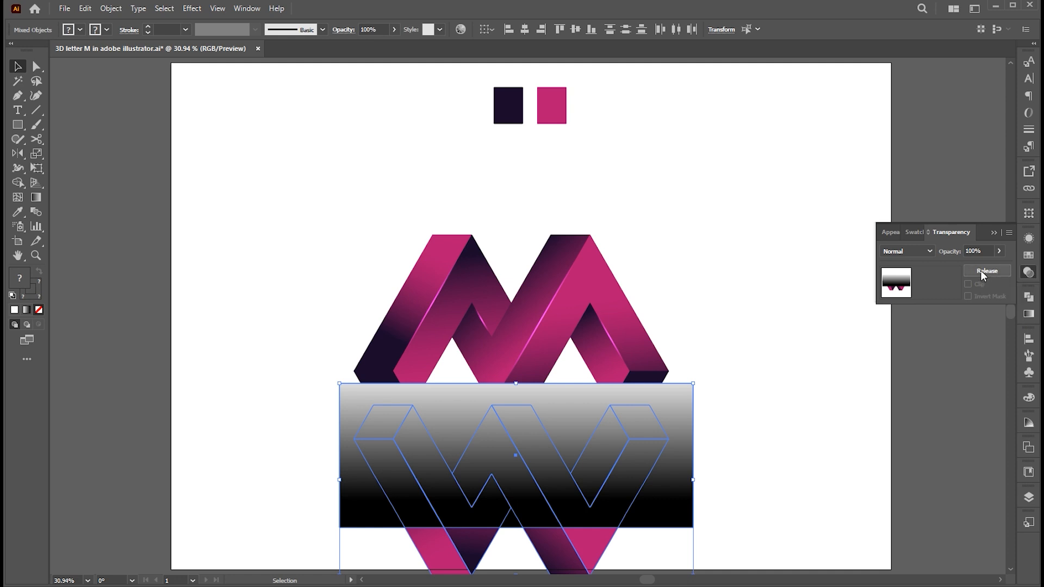
{"action": "left_click", "coordinate": [980, 269]}
Edit the opacity mask's gradient, shifting it upward so the reflection fades out just below the M's feet, and deselect.
{"action": "left_click", "coordinate": [945, 282]}
{"action": "key", "text": "g"}
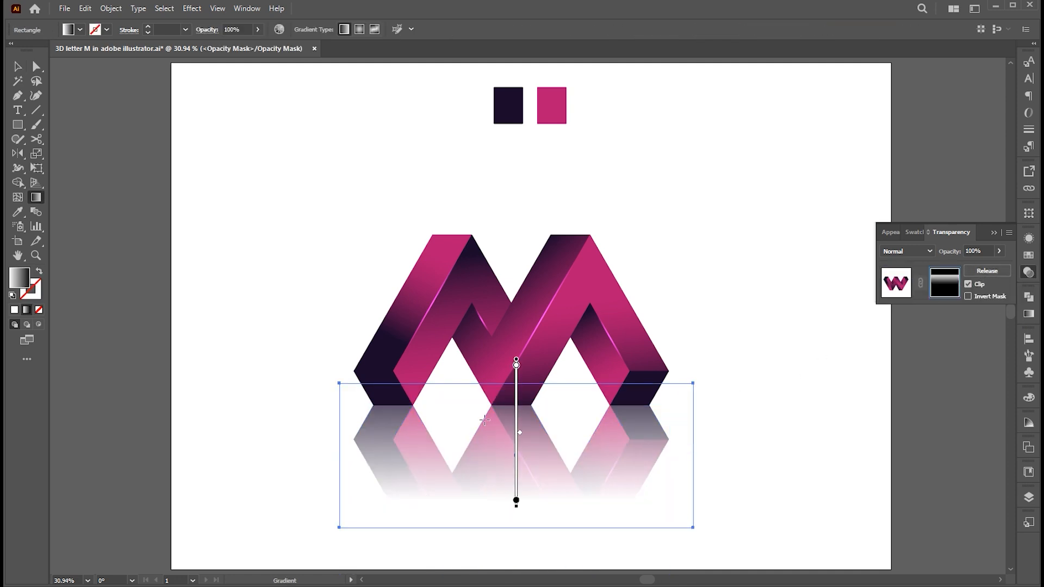
{"action": "left_click_drag", "start_coordinate": [554, 336], "coordinate": [555, 454]}
{"action": "left_click_drag", "start_coordinate": [582, 310], "coordinate": [582, 453]}
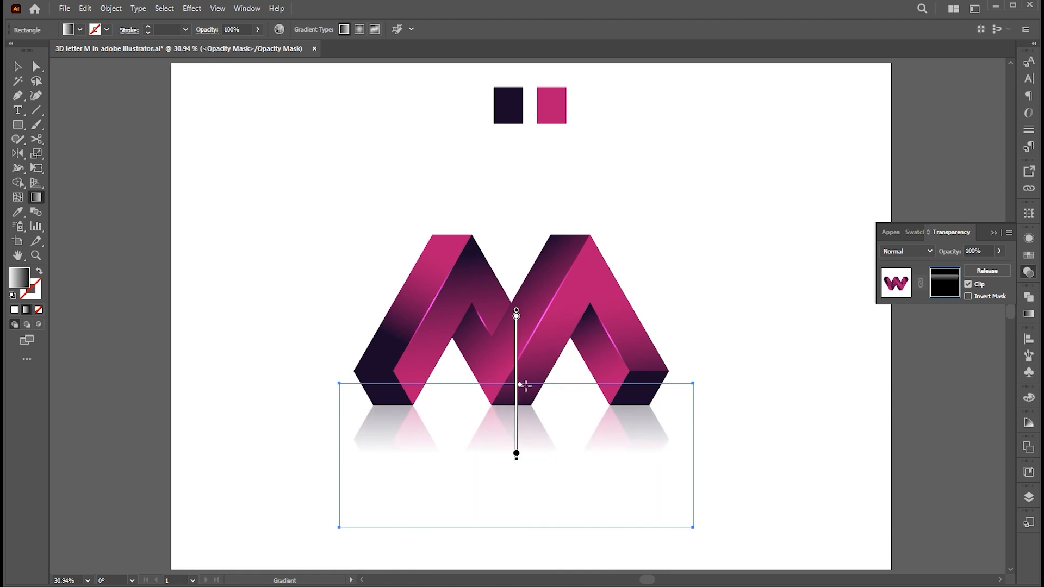
{"action": "key", "text": "v"}
{"action": "left_click", "coordinate": [713, 335]}
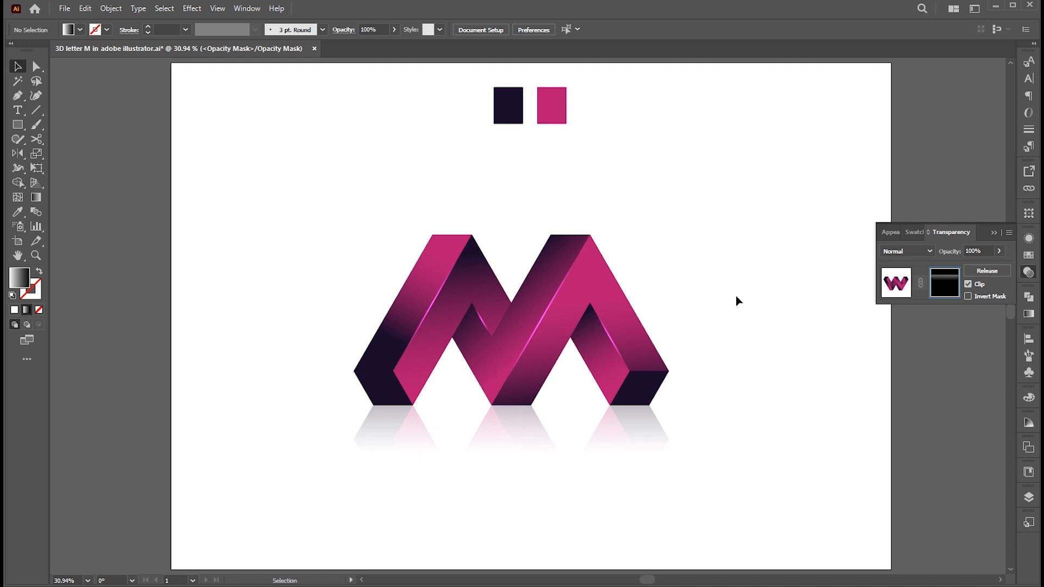
{"action": "key", "text": "z"}
{"action": "left_click", "coordinate": [735, 336]}
{"action": "left_click_drag", "start_coordinate": [735, 336], "coordinate": [644, 361]}
{"action": "key", "text": "v"}
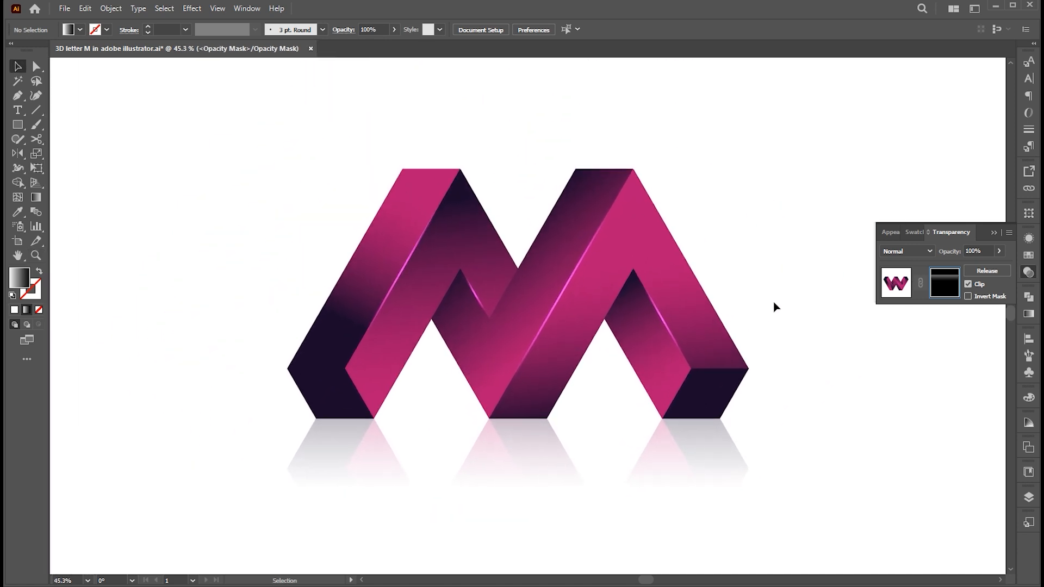